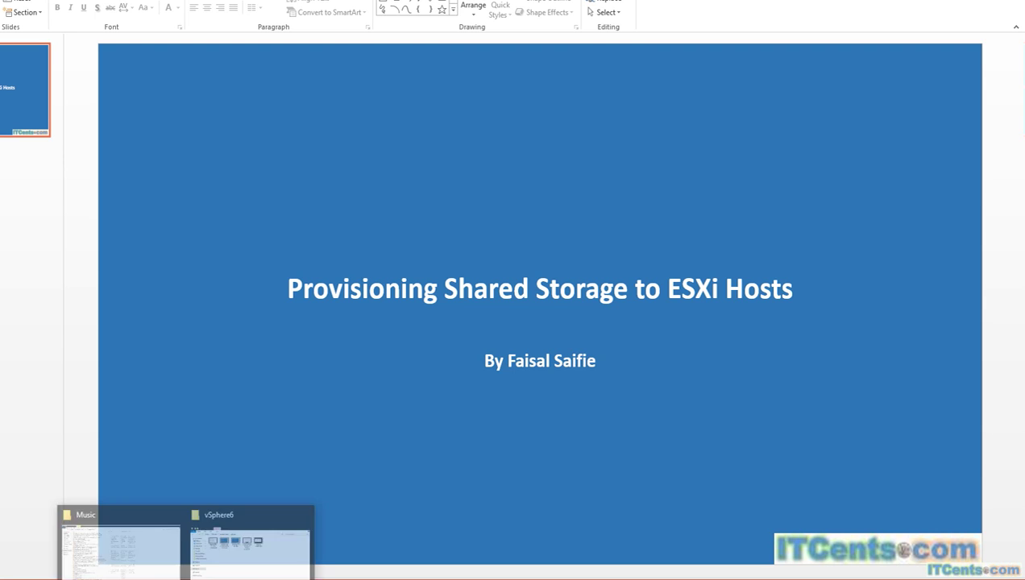
Switch to the STORAGE virtual machine, check its local server properties, and open File and Storage Services.
{"action": "mouse_move", "coordinate": [217, 578]}
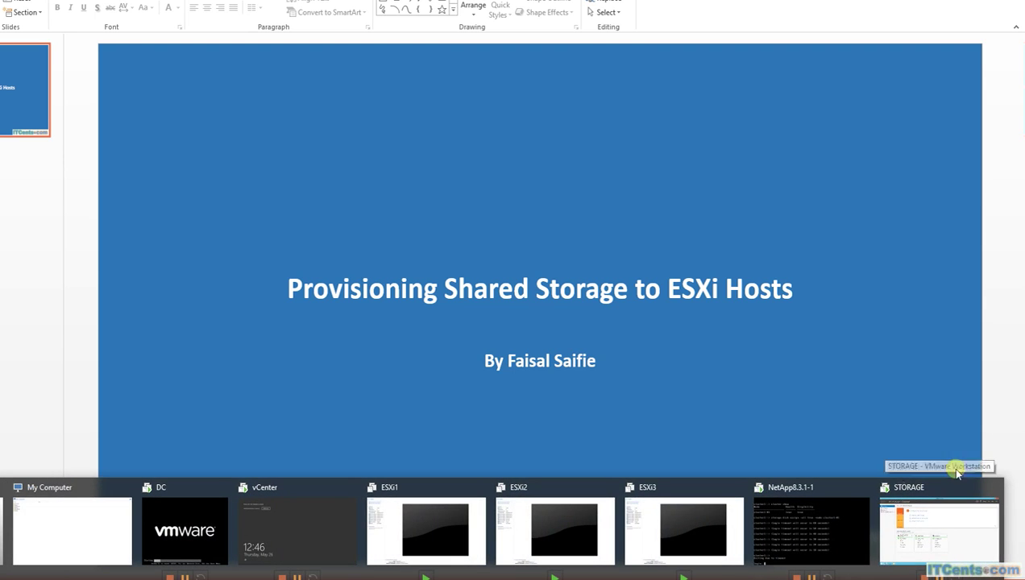
{"action": "left_click", "coordinate": [939, 548]}
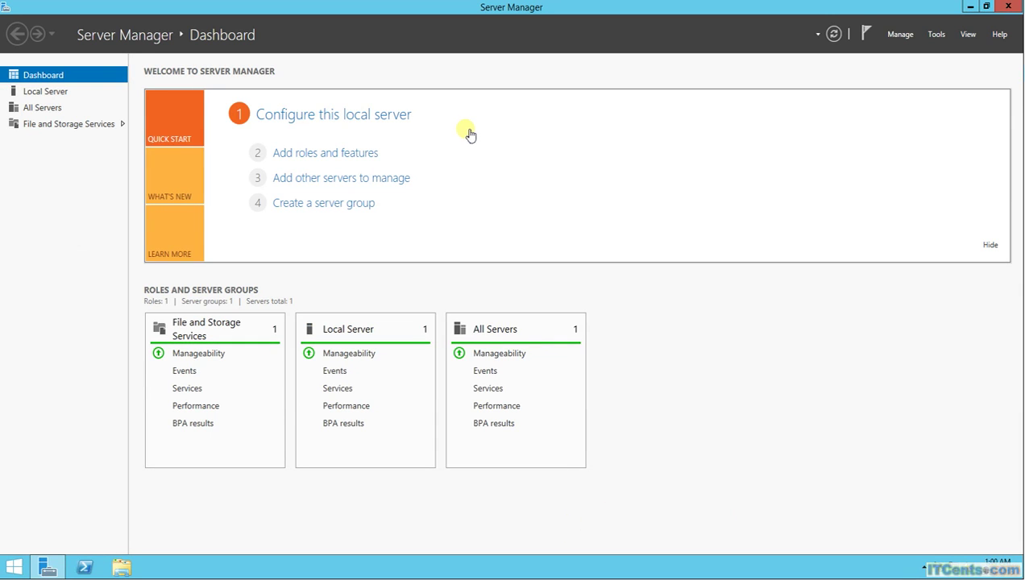
{"action": "left_click", "coordinate": [51, 96]}
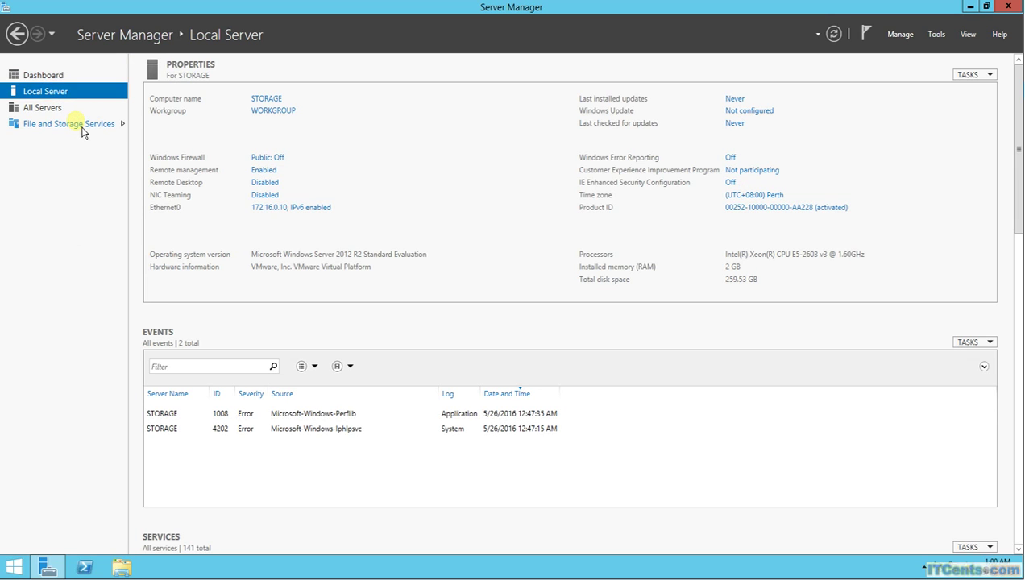
{"action": "left_click", "coordinate": [81, 127]}
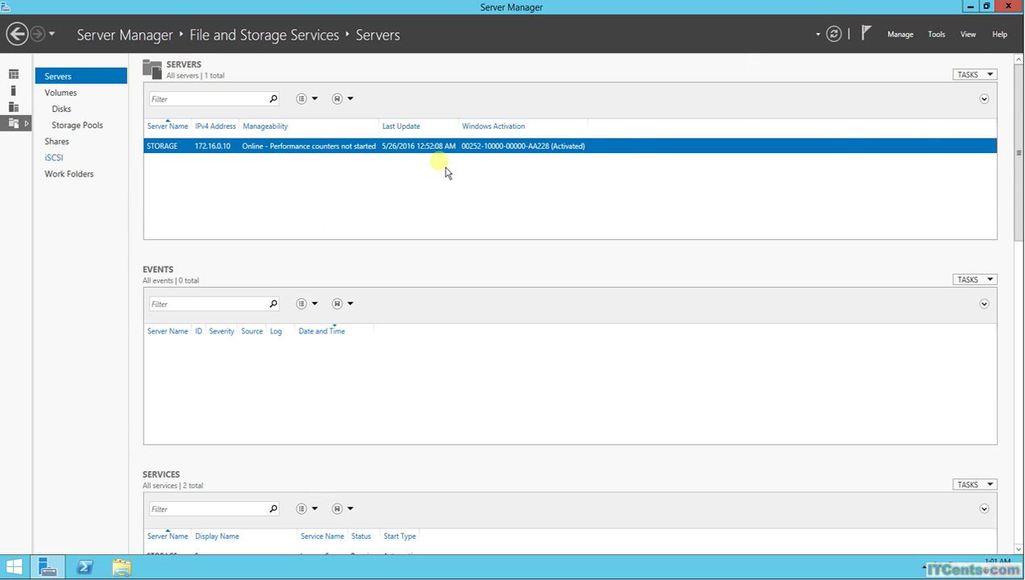
Open Disk Management in a maximized Computer Management window and initialize Disk 2 with the MBR partition style.
{"action": "left_click", "coordinate": [971, 8]}
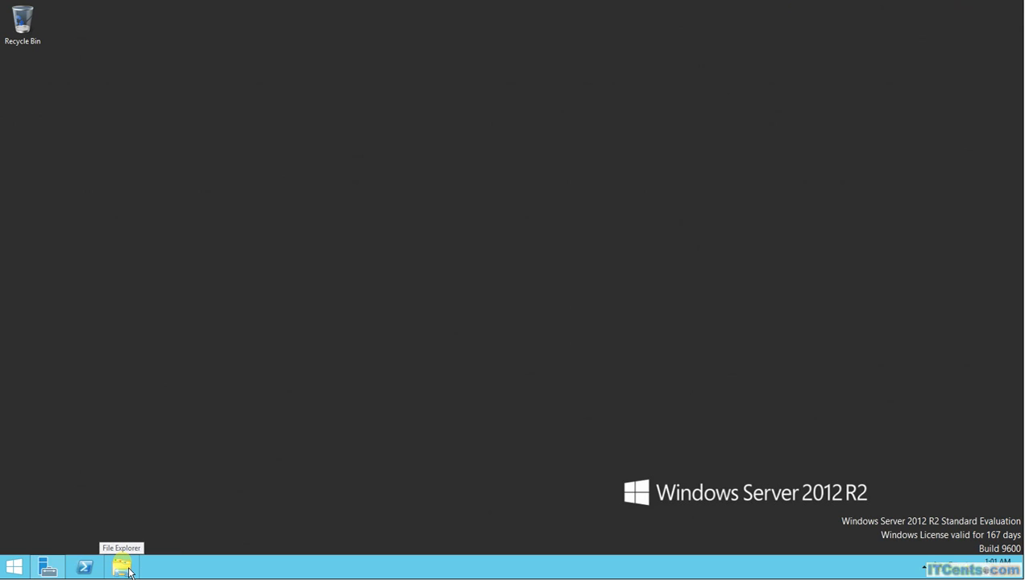
{"action": "left_click", "coordinate": [48, 568]}
{"action": "left_click", "coordinate": [937, 35]}
{"action": "left_click", "coordinate": [913, 67]}
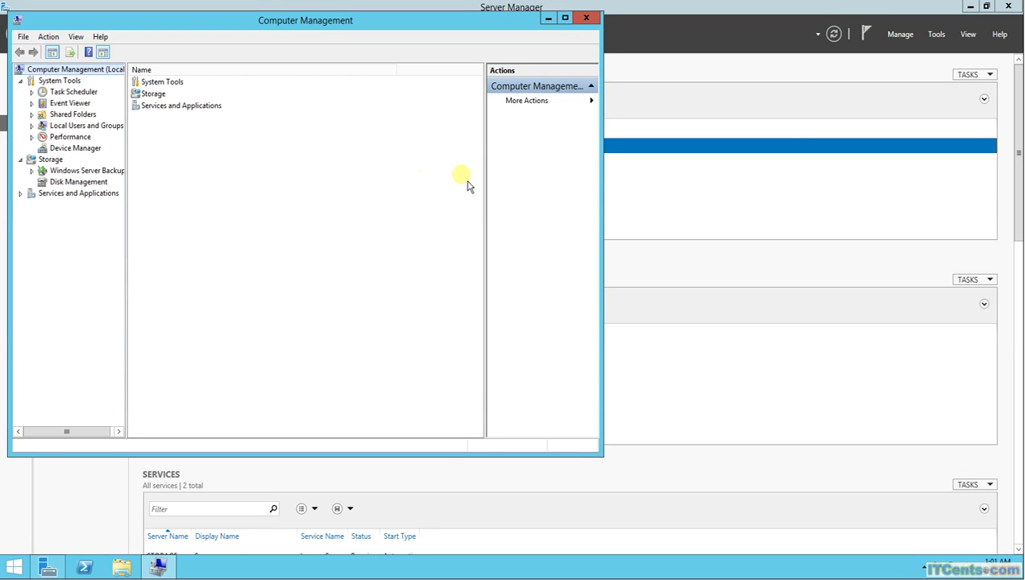
{"action": "left_click", "coordinate": [80, 183]}
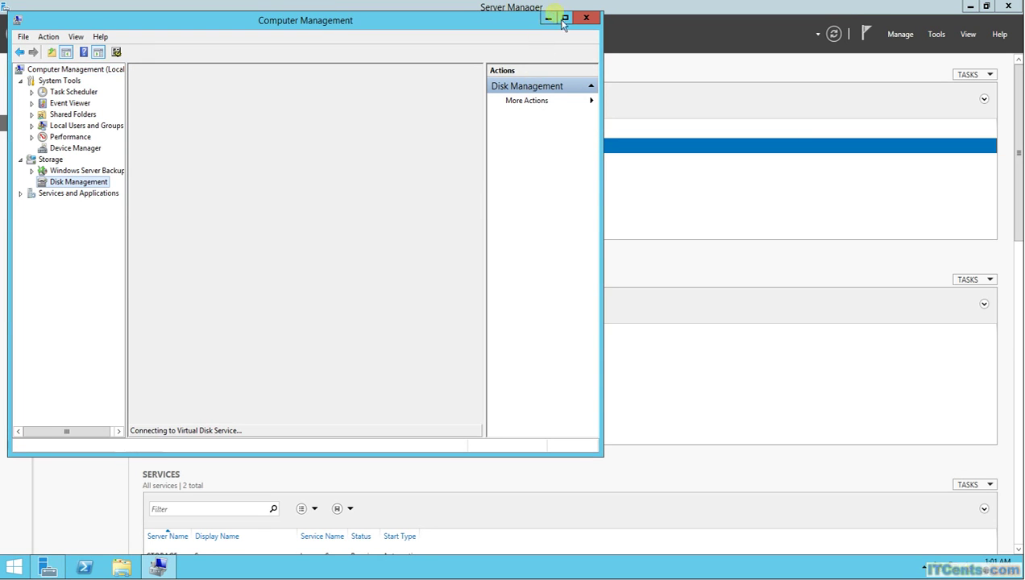
{"action": "left_click", "coordinate": [565, 18]}
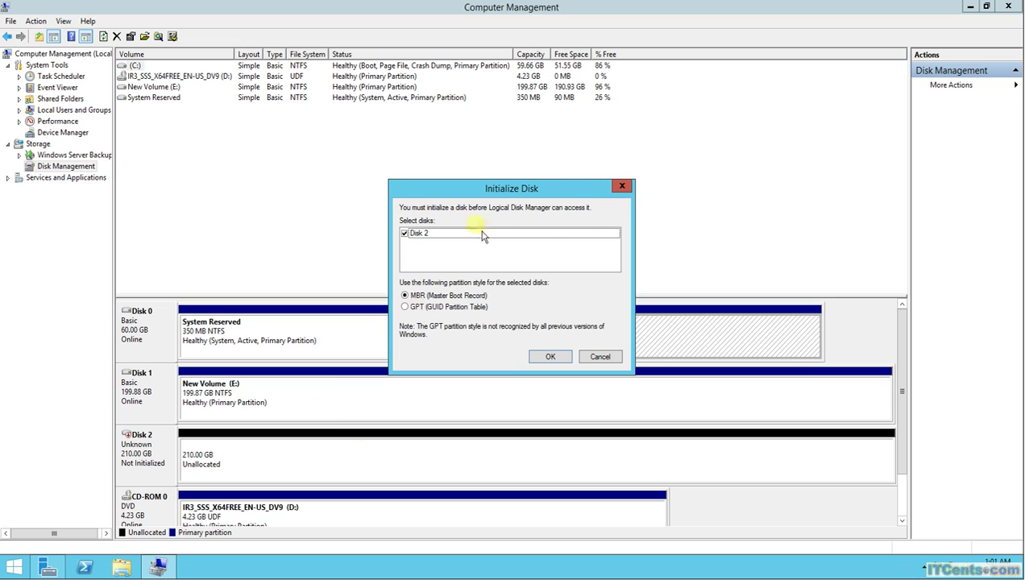
{"action": "left_click", "coordinate": [549, 356]}
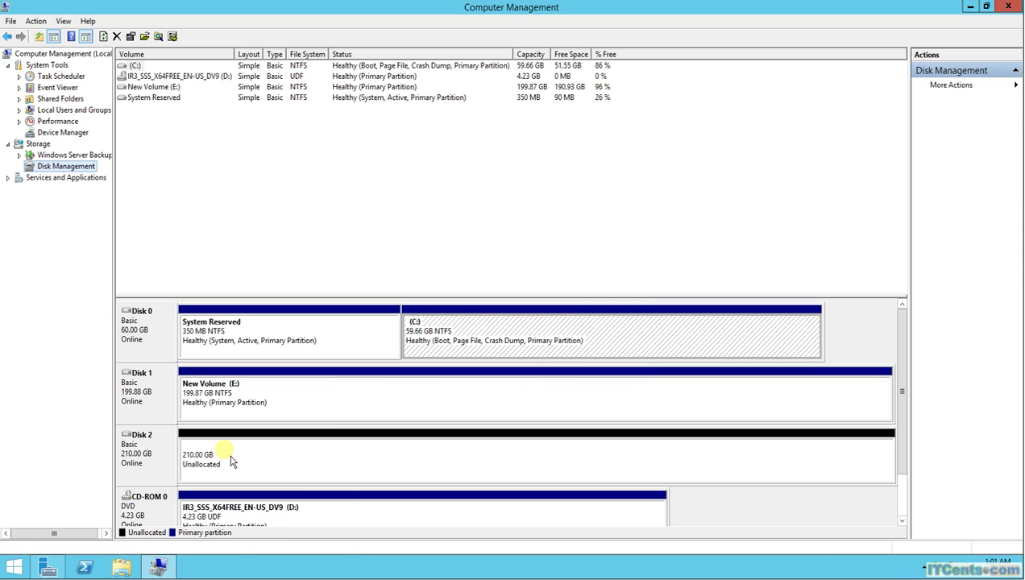
Create a simple NTFS volume on Disk 2's unallocated space with drive letter F, quick format and the label vSphere.
{"action": "right_click", "coordinate": [230, 461]}
{"action": "left_click", "coordinate": [266, 458]}
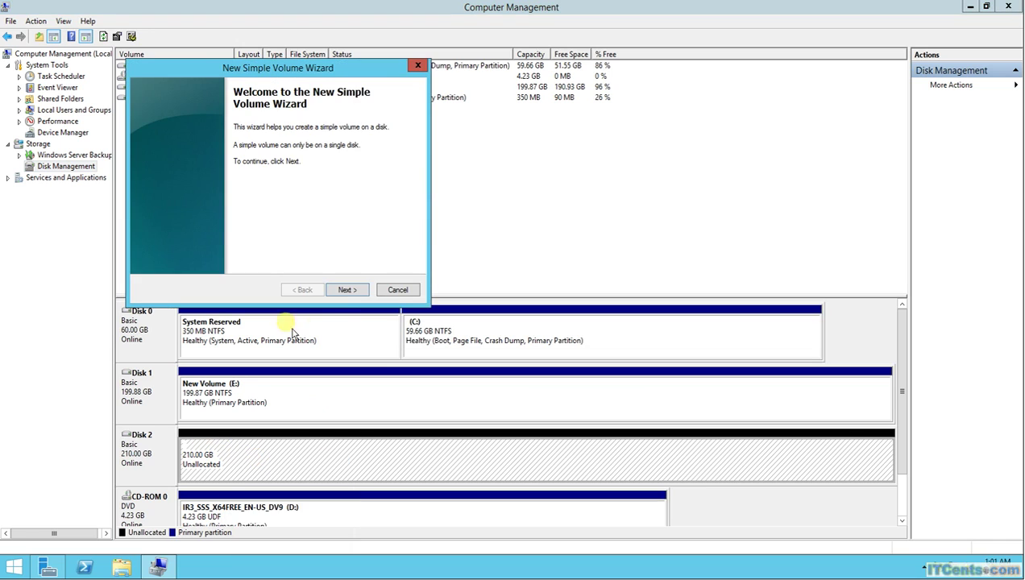
{"action": "left_click", "coordinate": [353, 291]}
{"action": "left_click", "coordinate": [353, 295]}
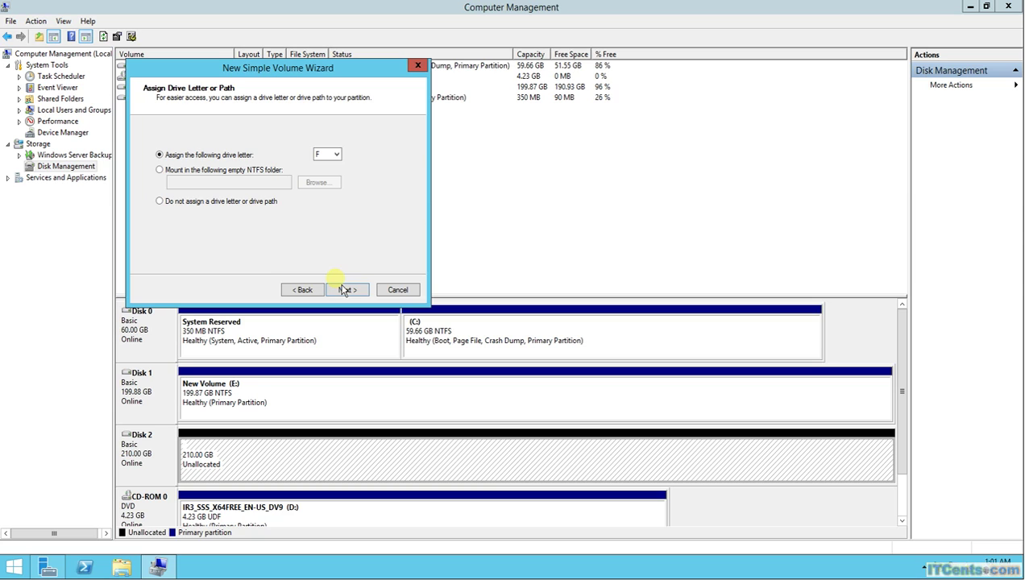
{"action": "left_click", "coordinate": [347, 291]}
{"action": "left_click_drag", "start_coordinate": [320, 211], "coordinate": [26, 186]}
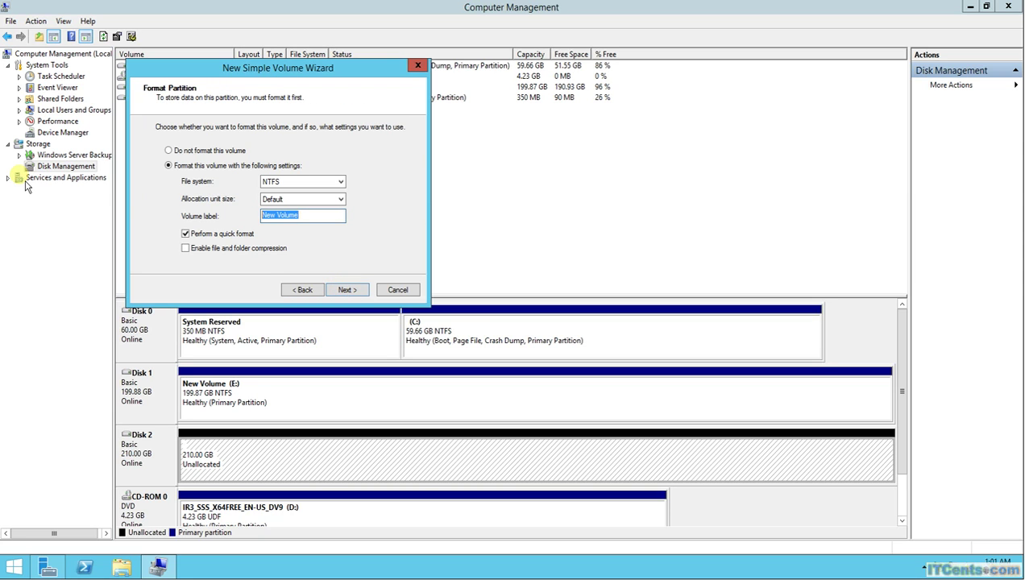
{"action": "type", "text": "V"}
{"action": "left_click", "coordinate": [350, 290]}
{"action": "left_click", "coordinate": [348, 291]}
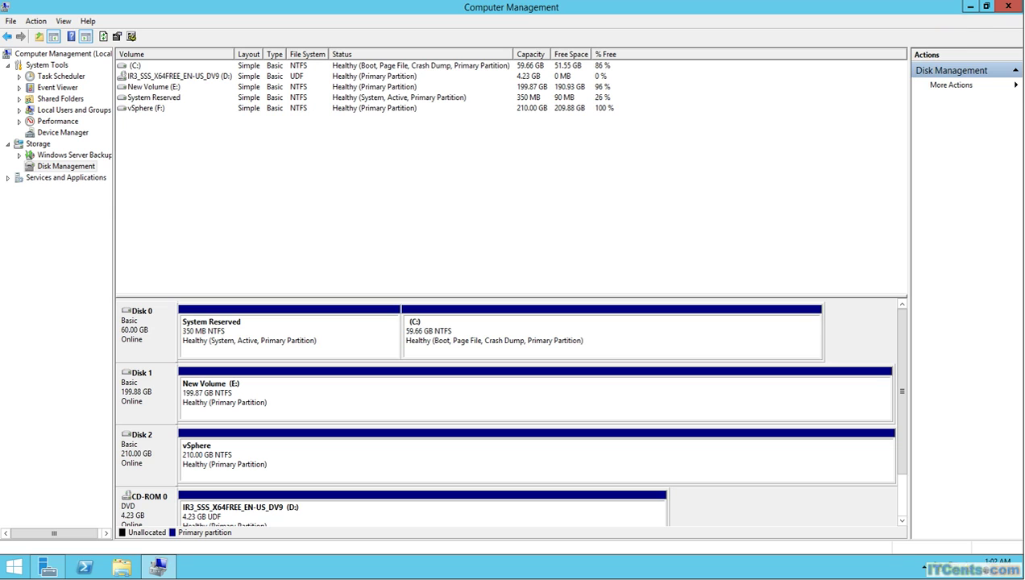
Return to Server Manager's iSCSI page and begin a new iSCSI virtual disk stored on volume F: of the STORAGE server.
{"action": "left_click", "coordinate": [971, 8]}
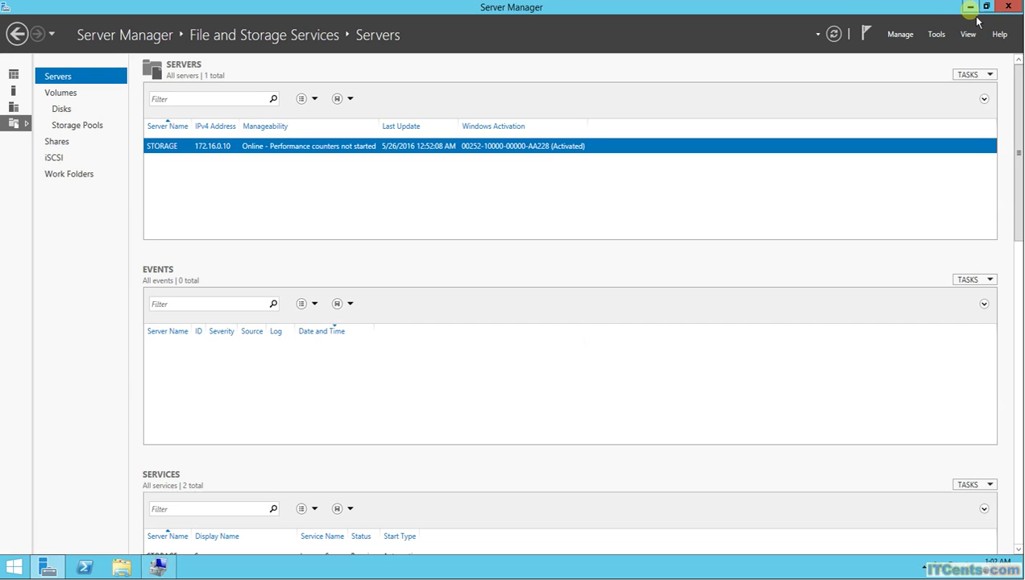
{"action": "left_click", "coordinate": [54, 158]}
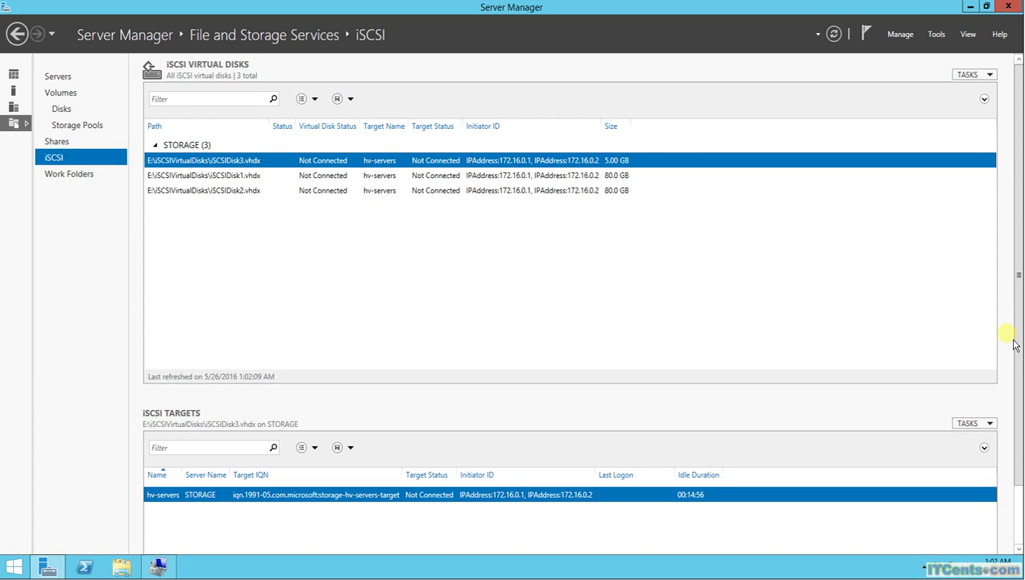
{"action": "left_click_drag", "start_coordinate": [1019, 313], "coordinate": [1019, 379]}
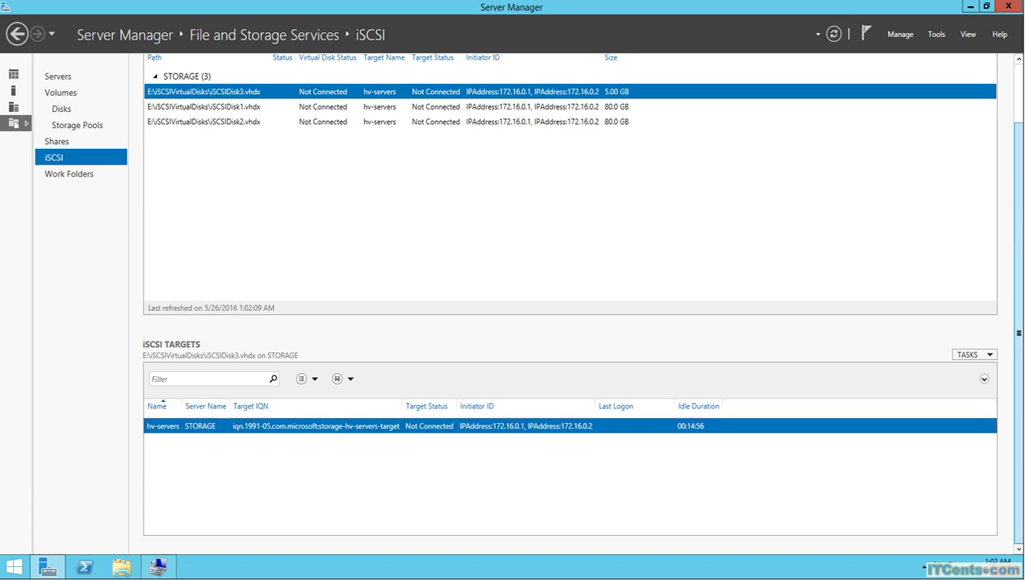
{"action": "scroll", "coordinate": [1019, 197], "scroll_direction": "up", "scroll_amount": 2}
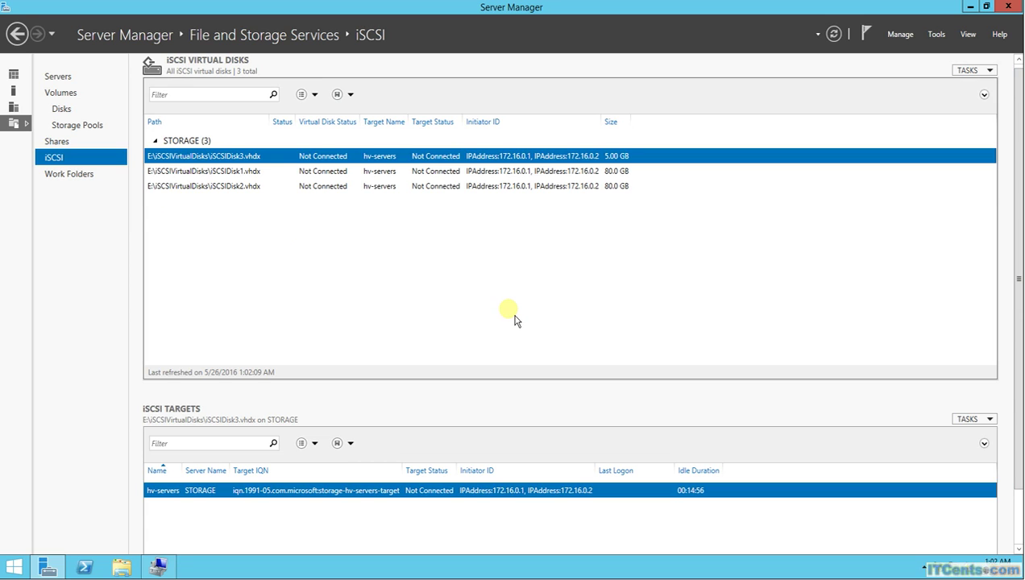
{"action": "scroll", "coordinate": [1019, 217], "scroll_direction": "up", "scroll_amount": 1}
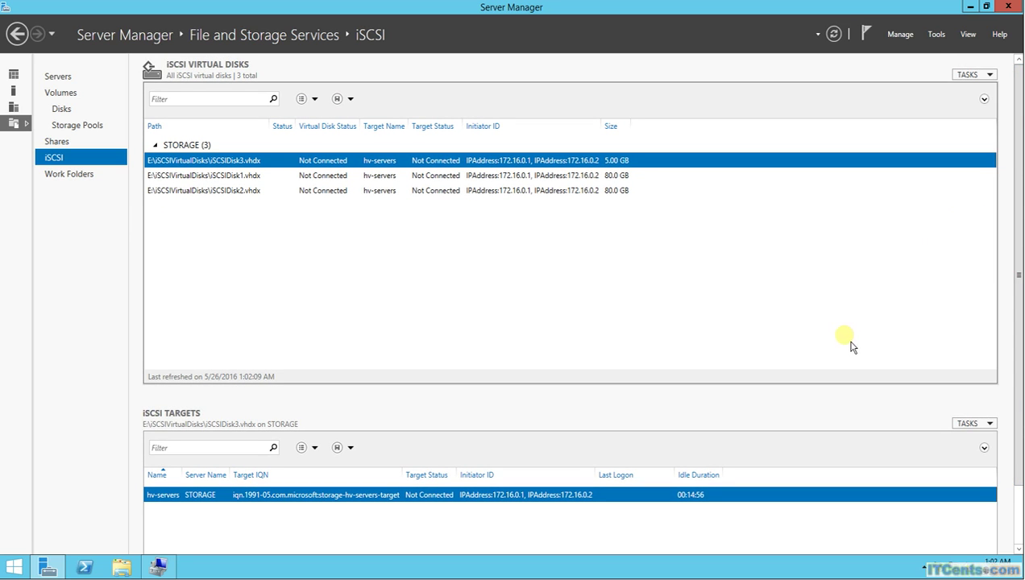
{"action": "right_click", "coordinate": [219, 233]}
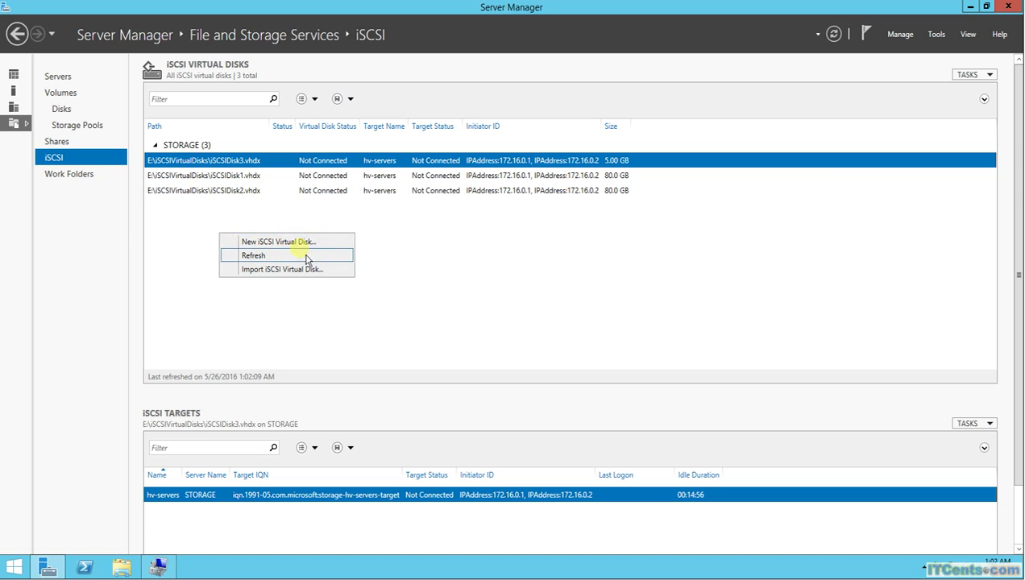
{"action": "left_click", "coordinate": [295, 243]}
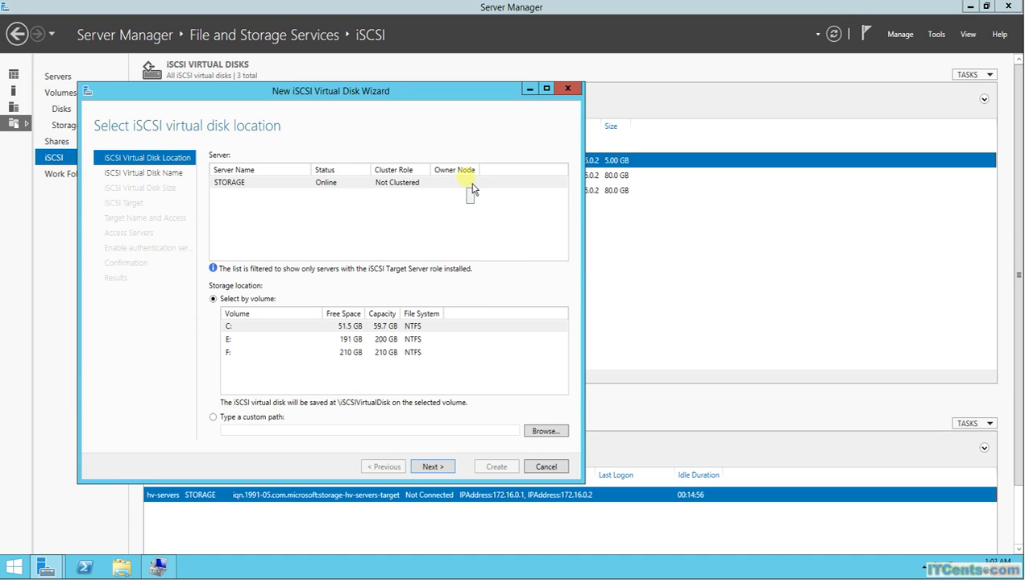
{"action": "left_click", "coordinate": [395, 187]}
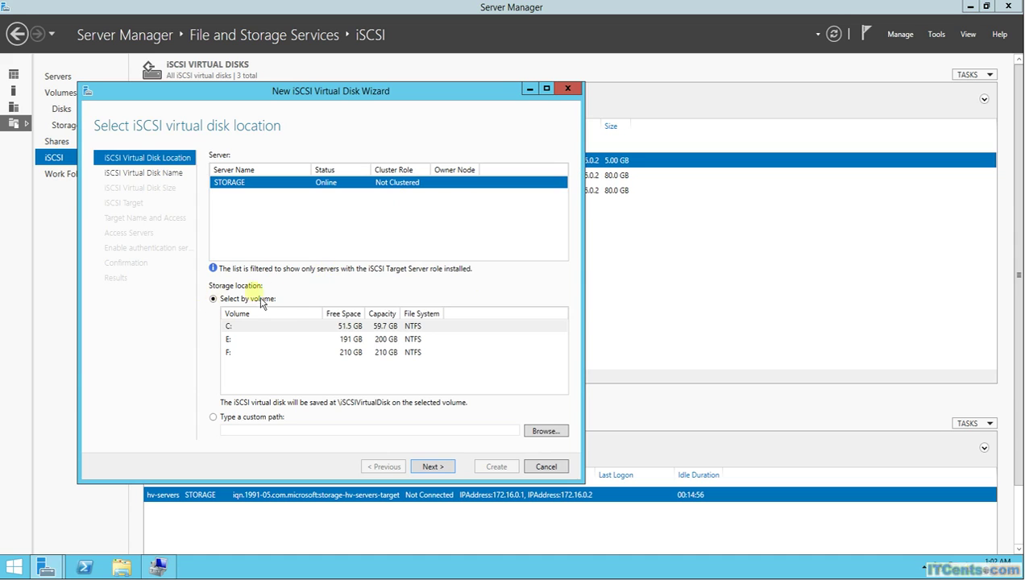
{"action": "left_click", "coordinate": [227, 353]}
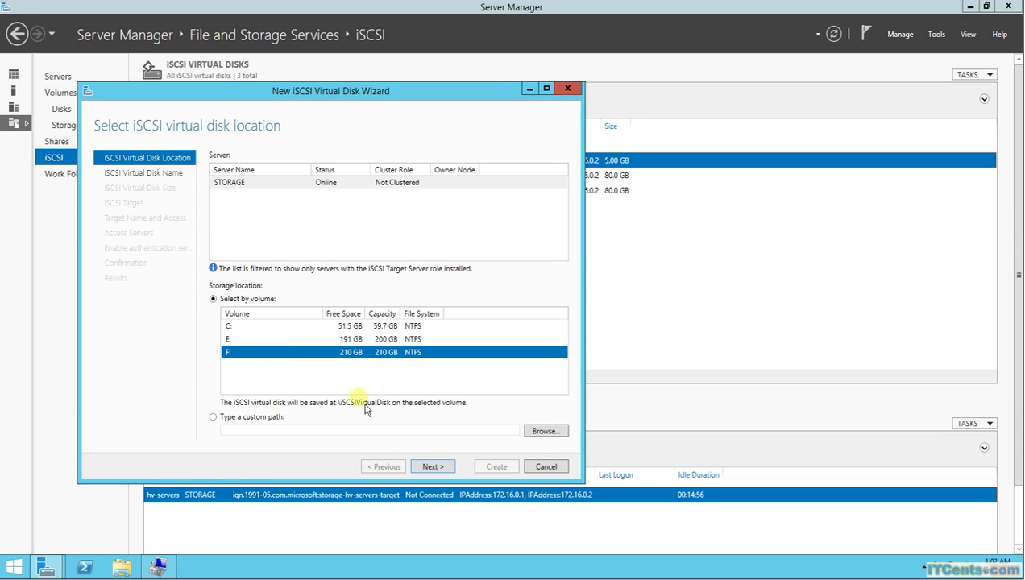
{"action": "left_click_drag", "start_coordinate": [348, 92], "coordinate": [443, 42]}
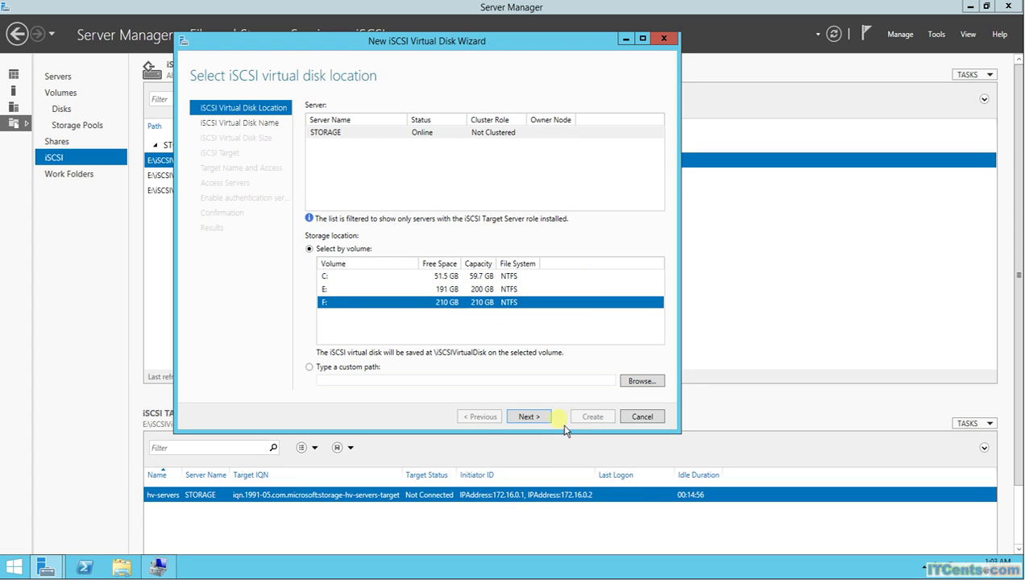
{"action": "left_click", "coordinate": [538, 419]}
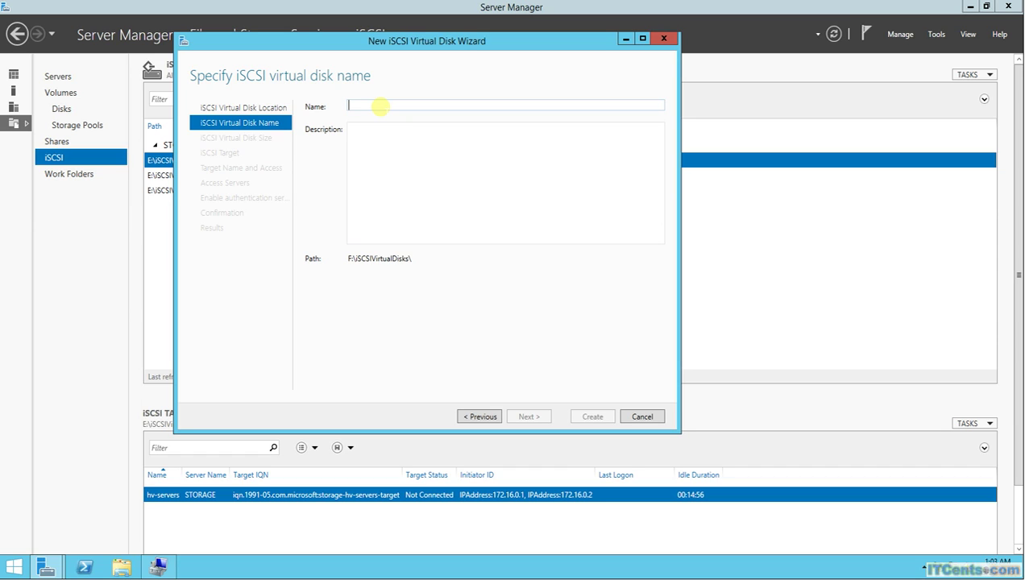
Name the new iSCSI virtual disk vSphereDisk1 and proceed to its size settings.
{"action": "type", "text": "vSphere"}
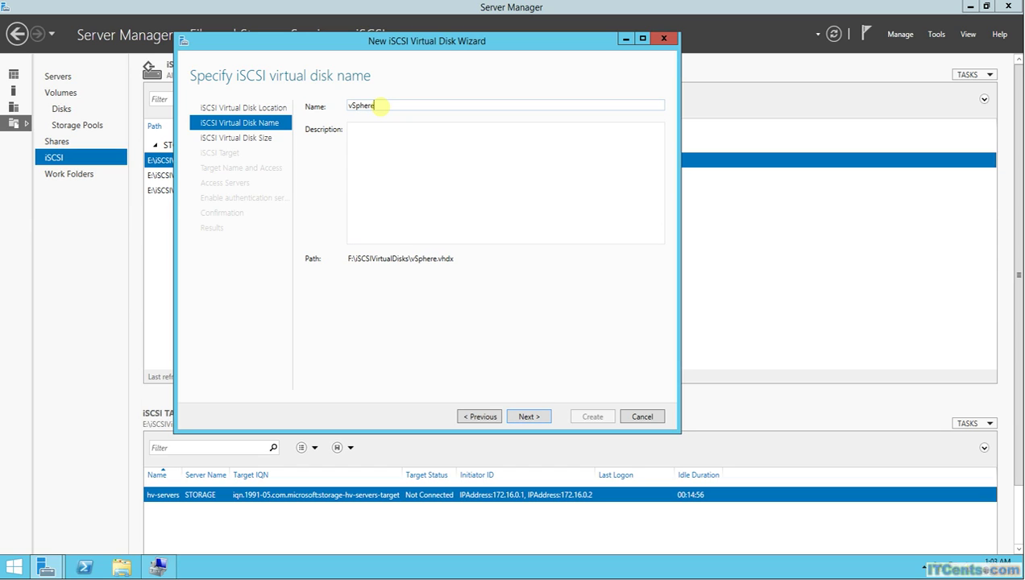
{"action": "type", "text": "Disk1"}
{"action": "double_click", "coordinate": [395, 259]}
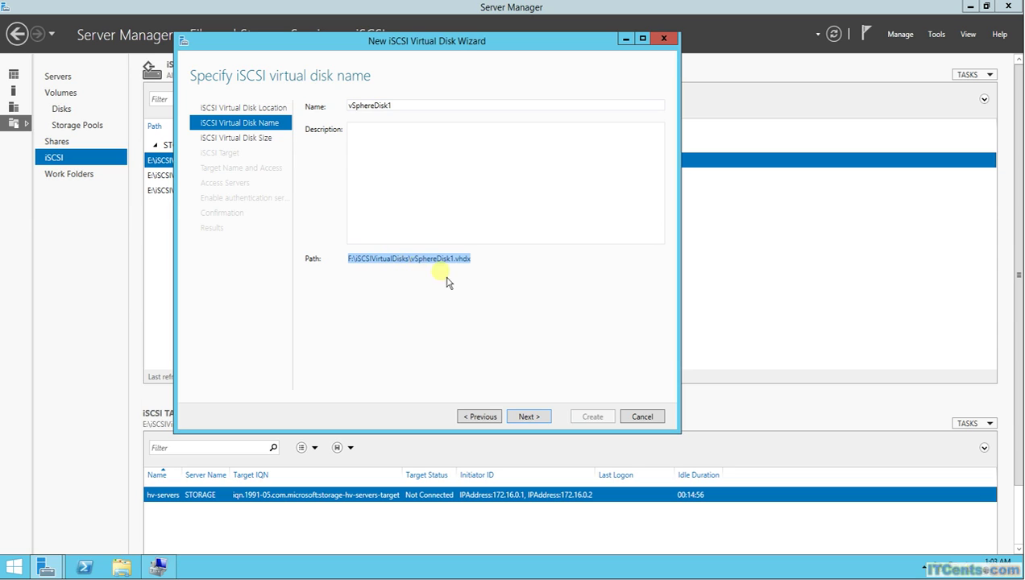
{"action": "left_click", "coordinate": [473, 259]}
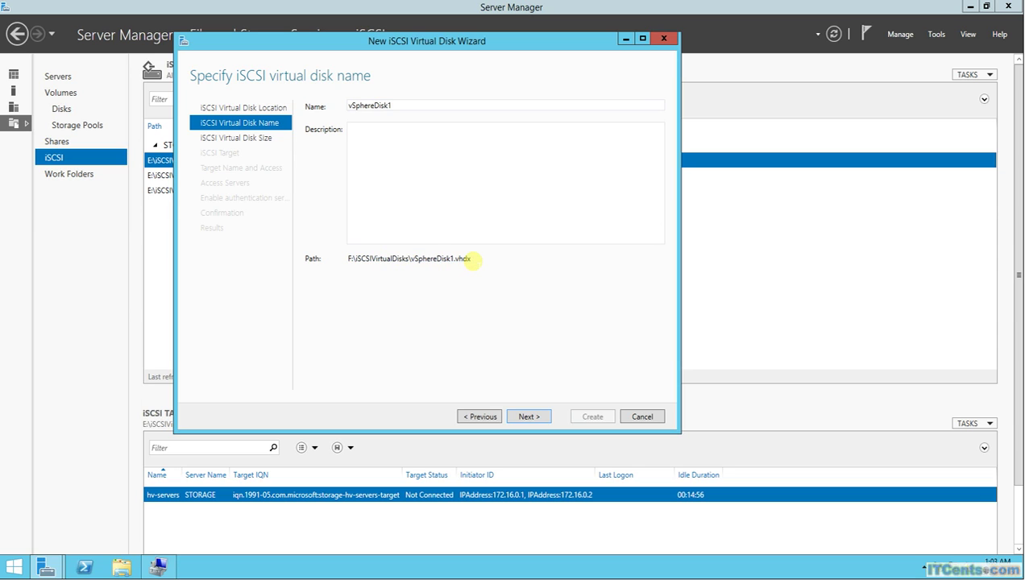
{"action": "left_click", "coordinate": [529, 416]}
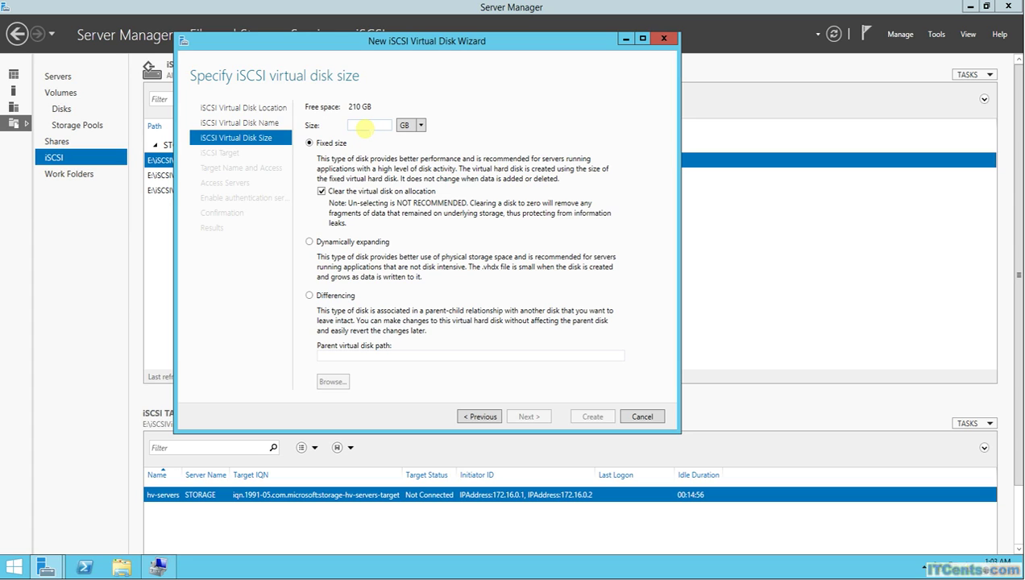
Set the virtual disk's size to 100 GB with the dynamically expanding type.
{"action": "type", "text": "100"}
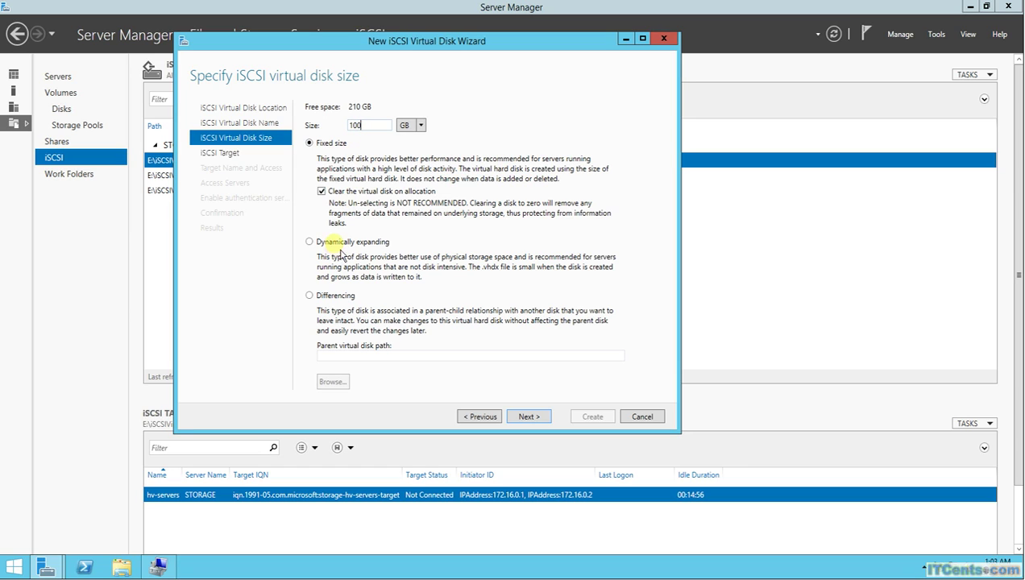
{"action": "left_click", "coordinate": [332, 242]}
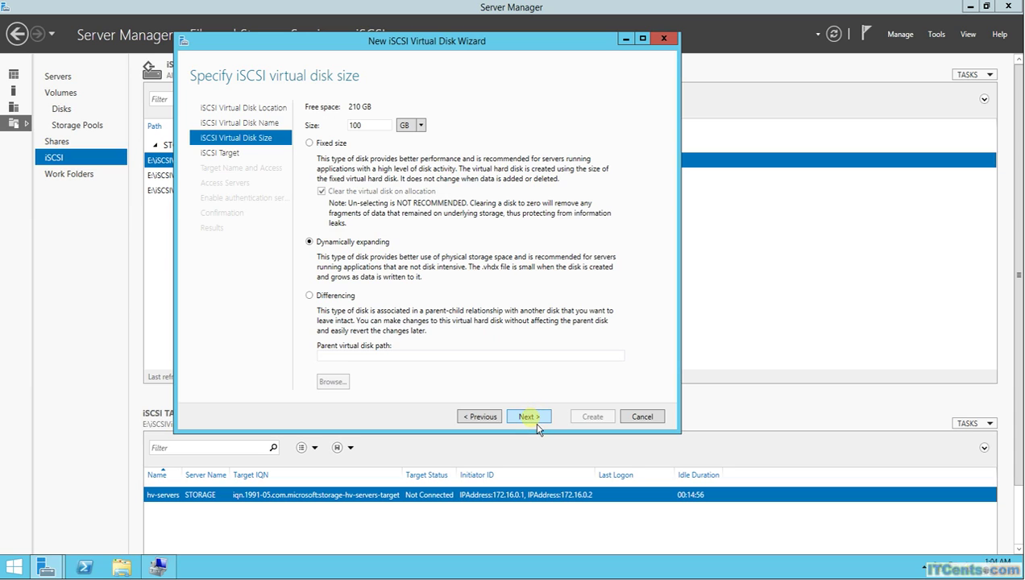
{"action": "left_click", "coordinate": [529, 417]}
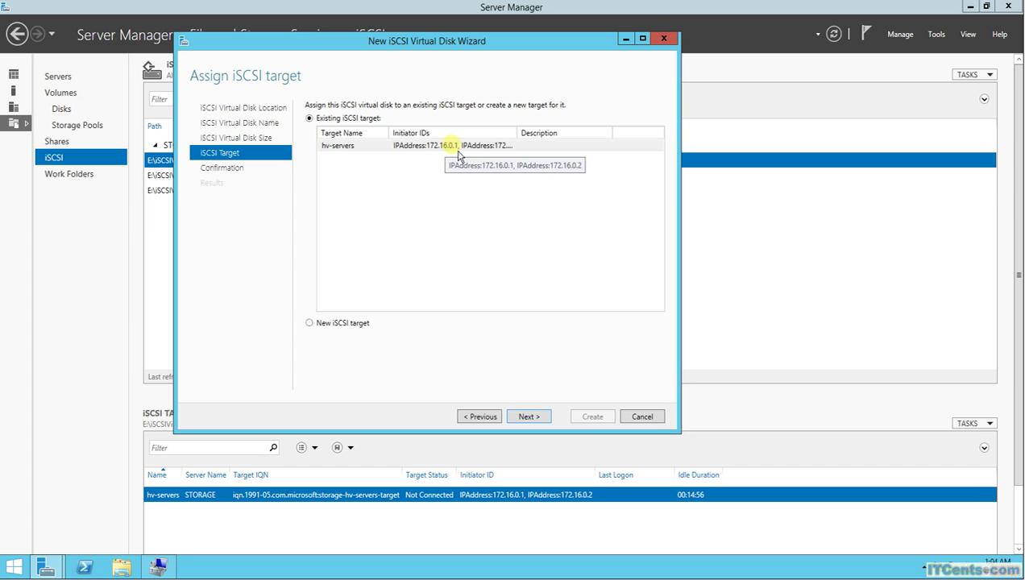
Assign the virtual disk to a new iSCSI target named vSphere-Targert and proceed to the access servers.
{"action": "left_click", "coordinate": [322, 327]}
{"action": "left_click", "coordinate": [545, 421]}
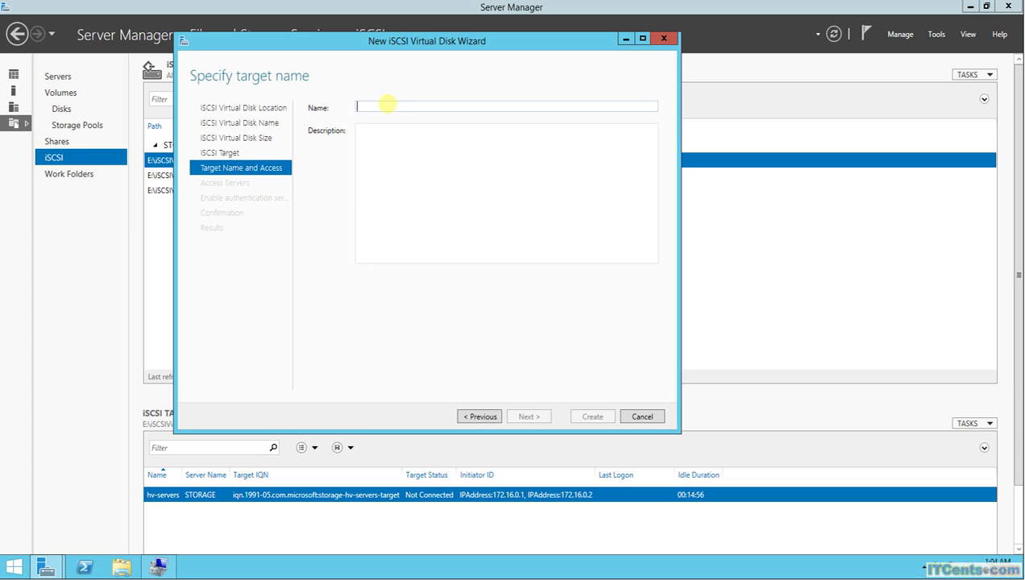
{"action": "type", "text": "vSphere-Target"}
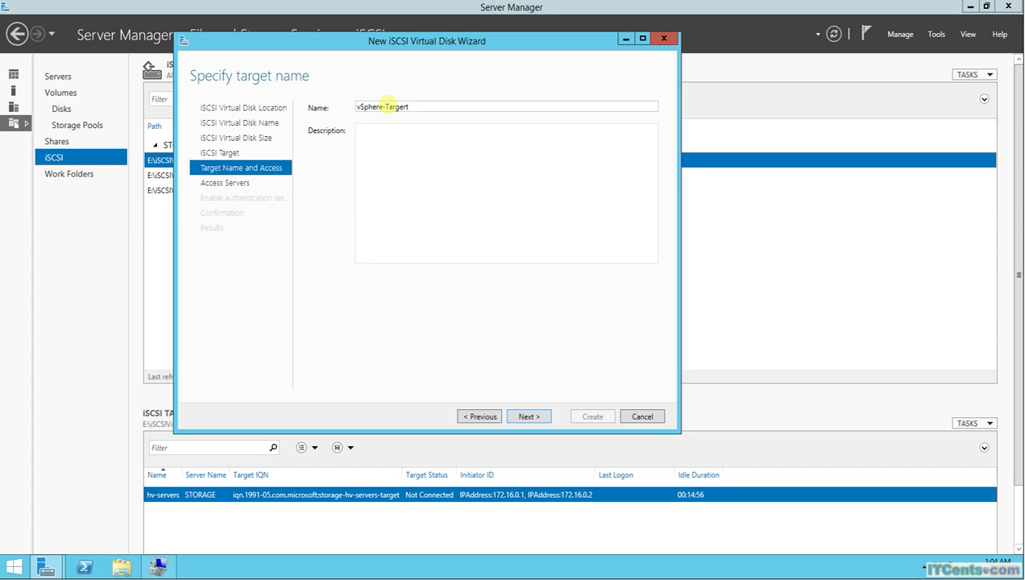
{"action": "left_click", "coordinate": [534, 417]}
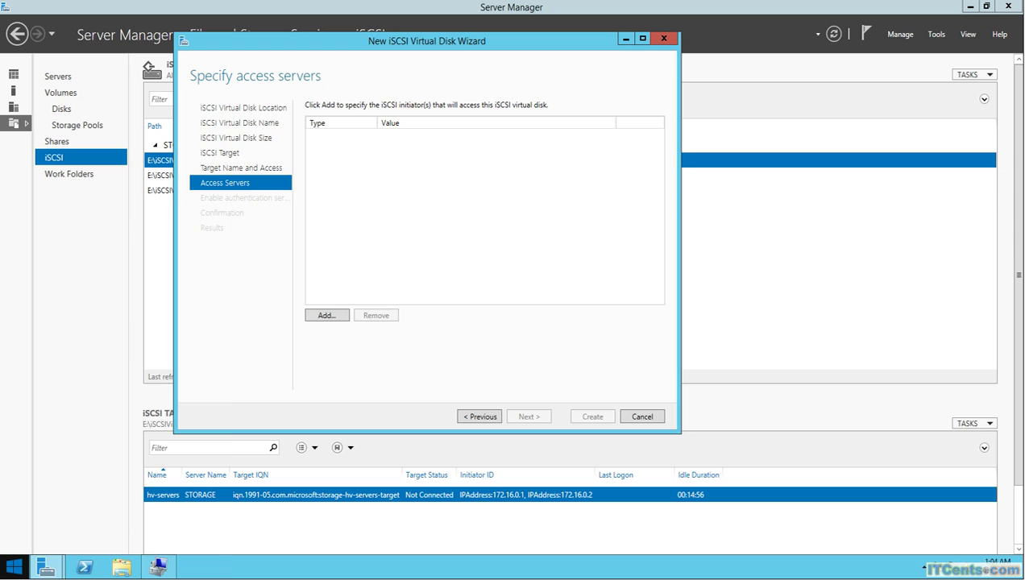
Switch to Excel and check the ESXi hosts' iSCSI IP addresses in the recent ESXiLab.xlsx workbook, and minimize it when done.
{"action": "left_click", "coordinate": [14, 566]}
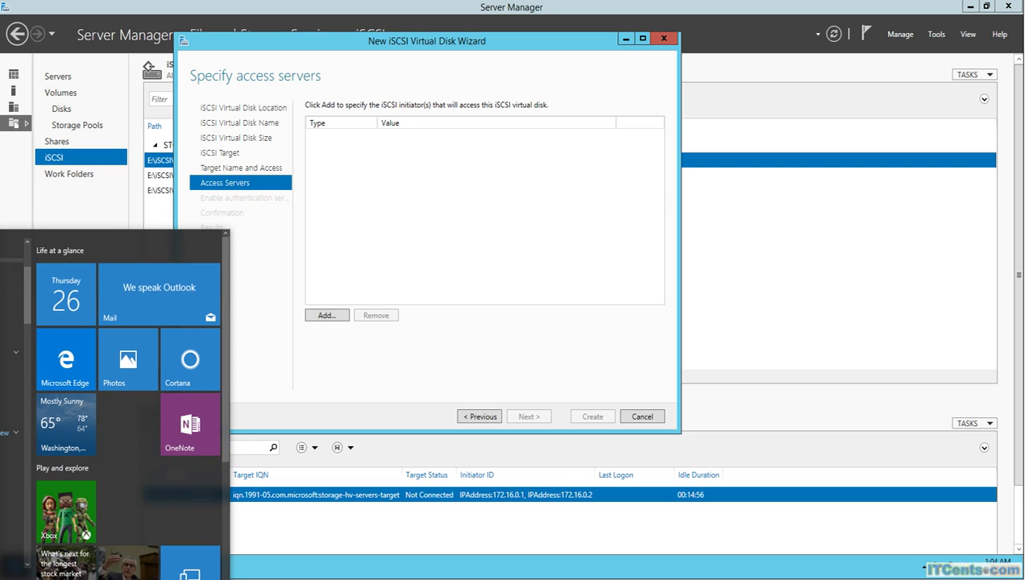
{"action": "scroll", "coordinate": [12, 363], "scroll_direction": "down", "scroll_amount": 5}
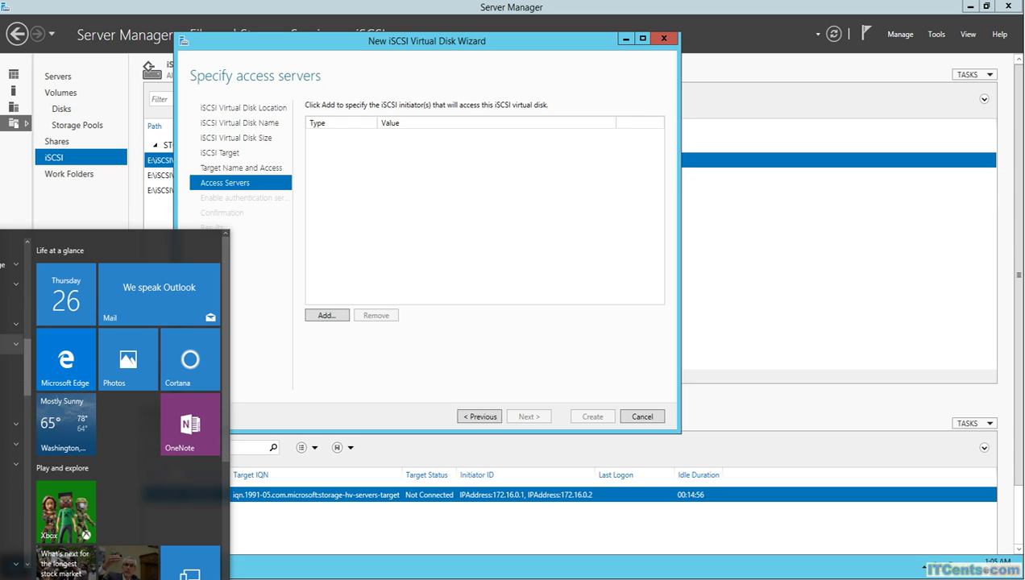
{"action": "scroll", "coordinate": [12, 363], "scroll_direction": "down", "scroll_amount": 3}
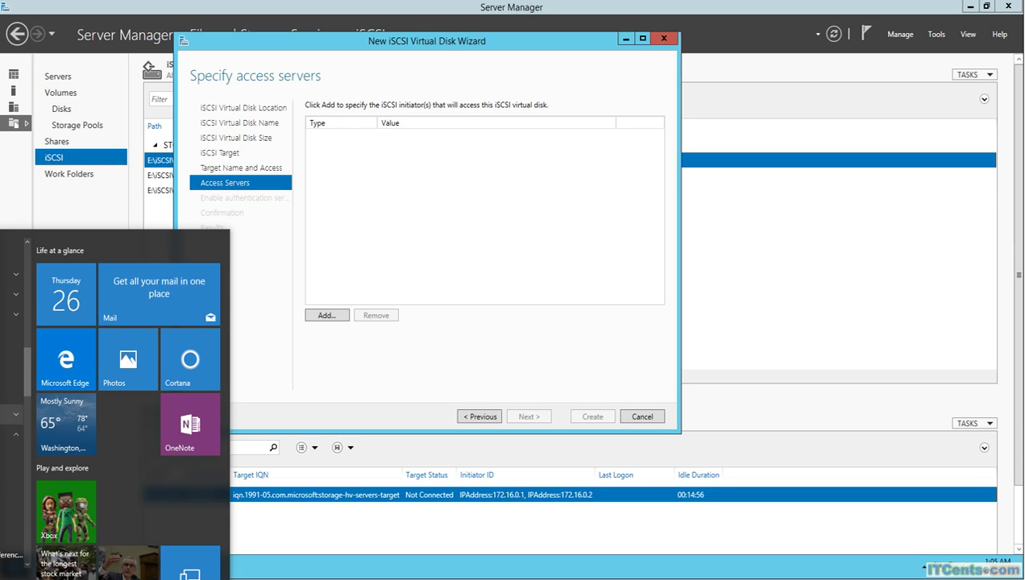
{"action": "left_click", "coordinate": [12, 423]}
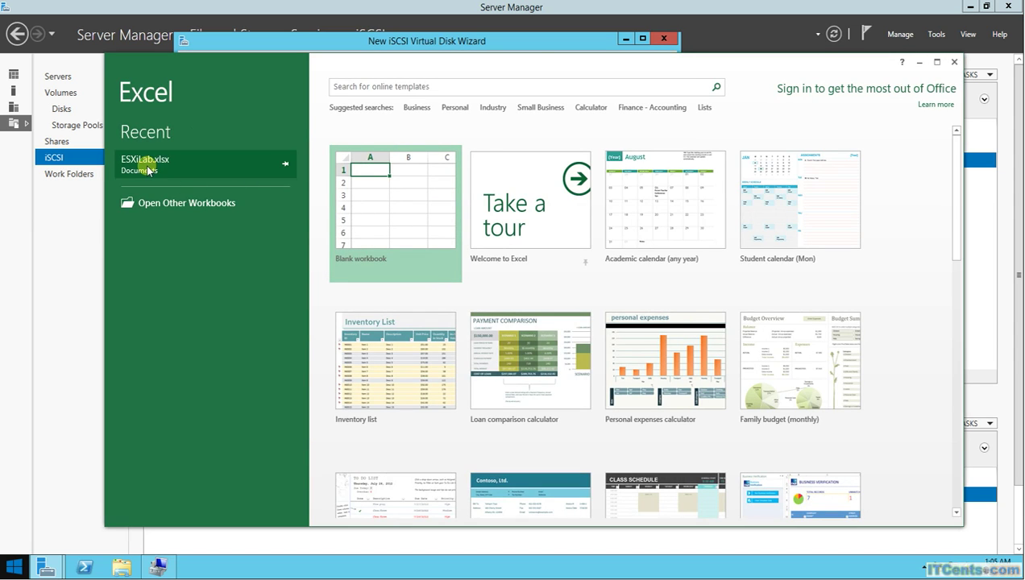
{"action": "left_click", "coordinate": [148, 170]}
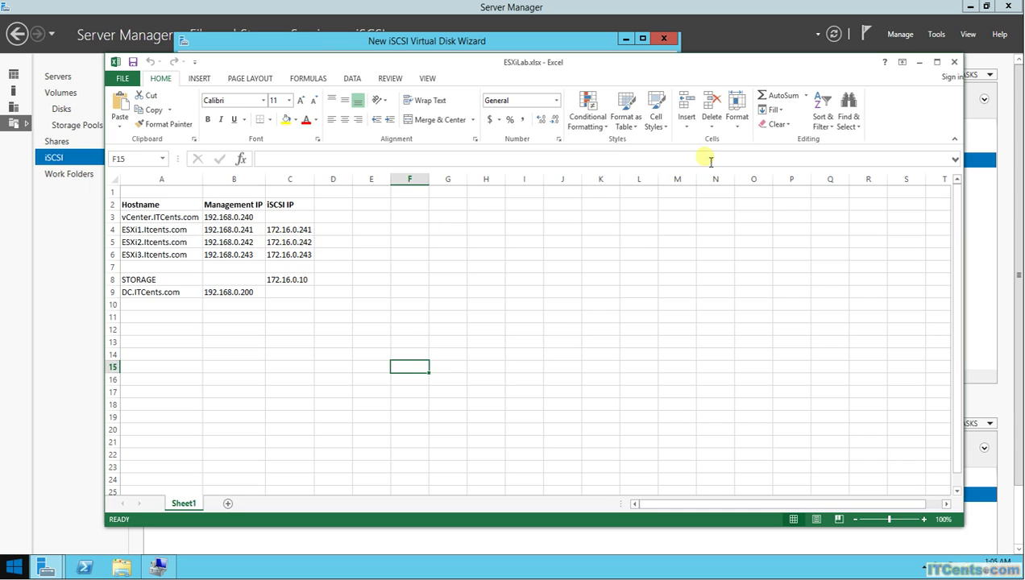
{"action": "left_click", "coordinate": [919, 64]}
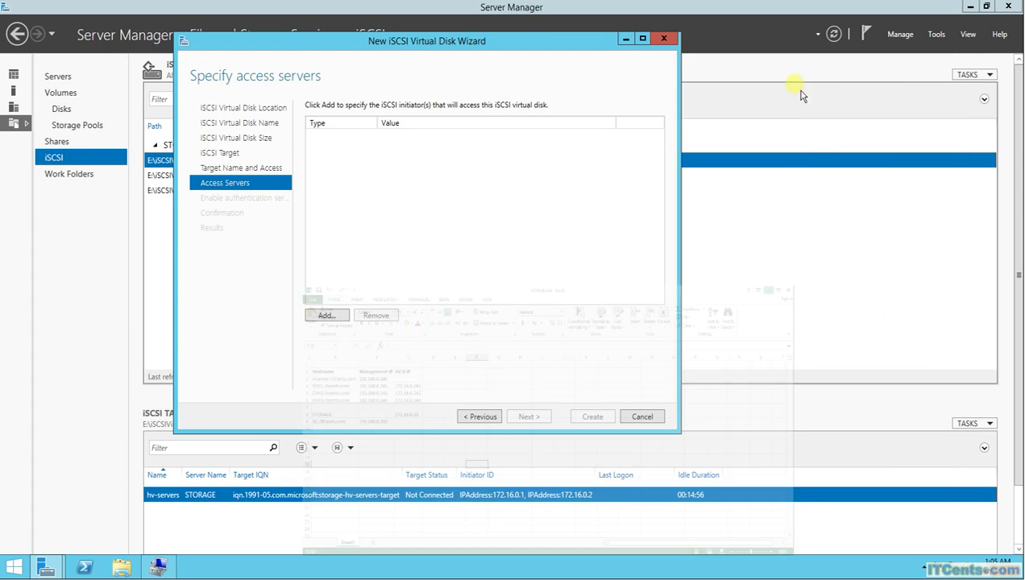
Add an initiator to the access servers by IP address with the value 172.16.0.241.
{"action": "left_click", "coordinate": [326, 316]}
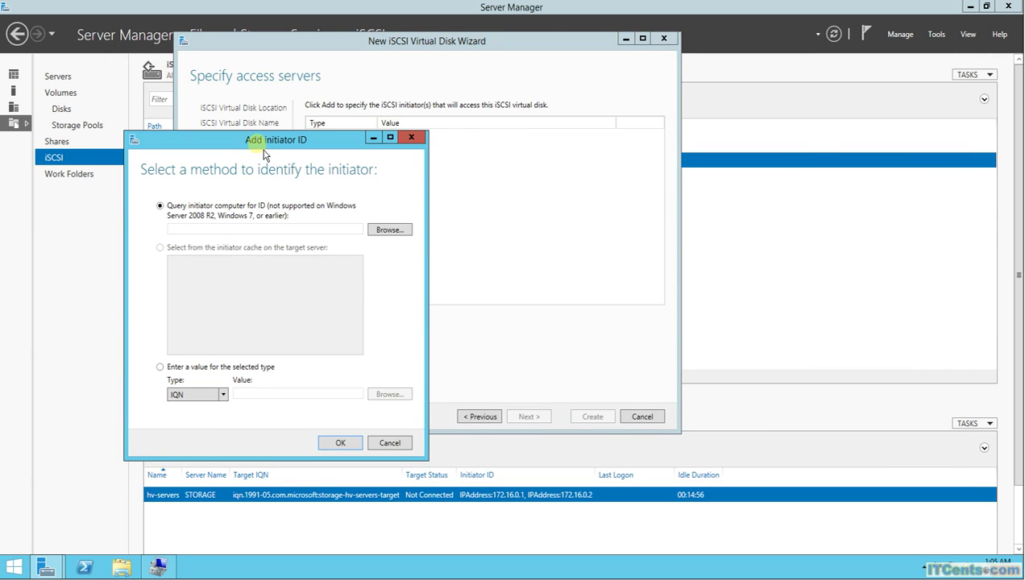
{"action": "left_click_drag", "start_coordinate": [264, 137], "coordinate": [391, 20]}
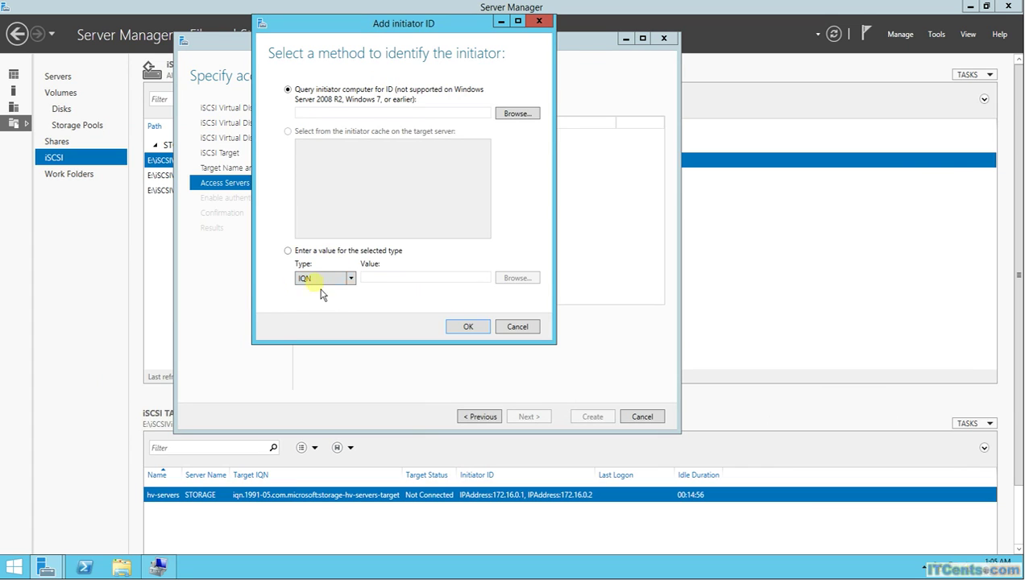
{"action": "left_click", "coordinate": [289, 251]}
{"action": "left_click", "coordinate": [351, 279]}
{"action": "left_click", "coordinate": [329, 319]}
{"action": "left_click", "coordinate": [367, 277]}
{"action": "type", "text": "172.16.0"}
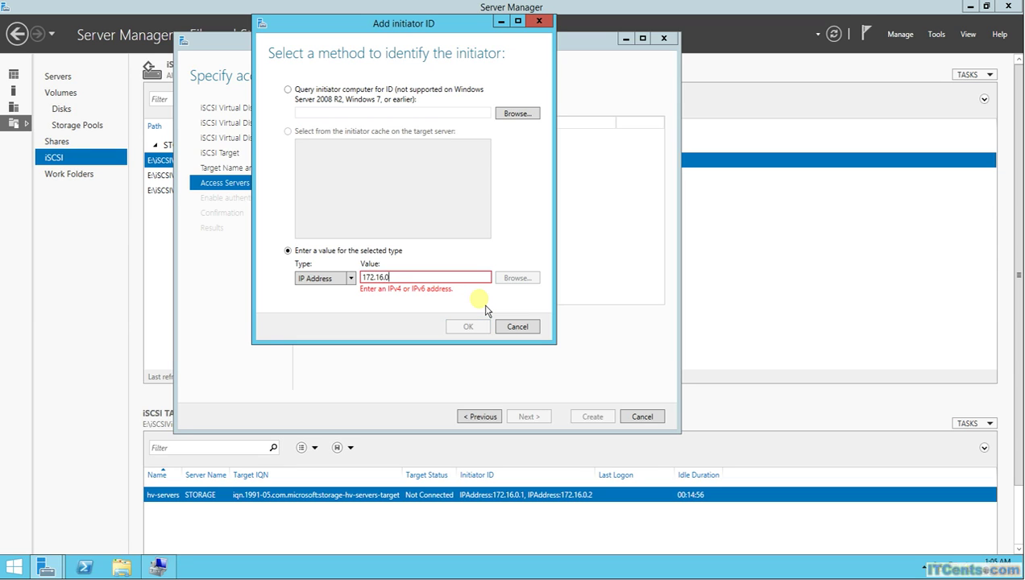
{"action": "type", "text": ".241"}
{"action": "left_click", "coordinate": [467, 326]}
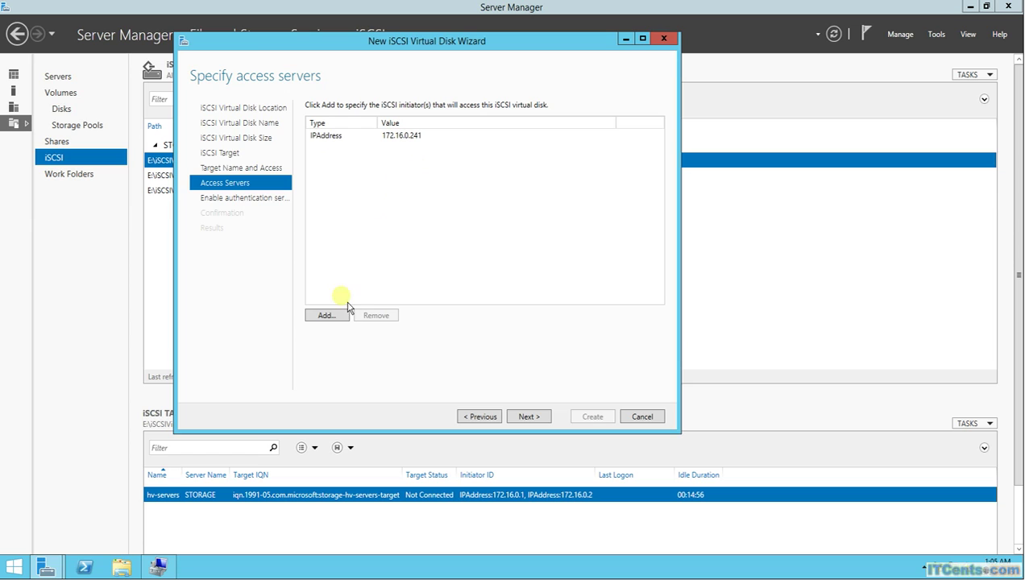
Add a second initiator by IP address with the value 172.16.0.242.
{"action": "left_click", "coordinate": [327, 316]}
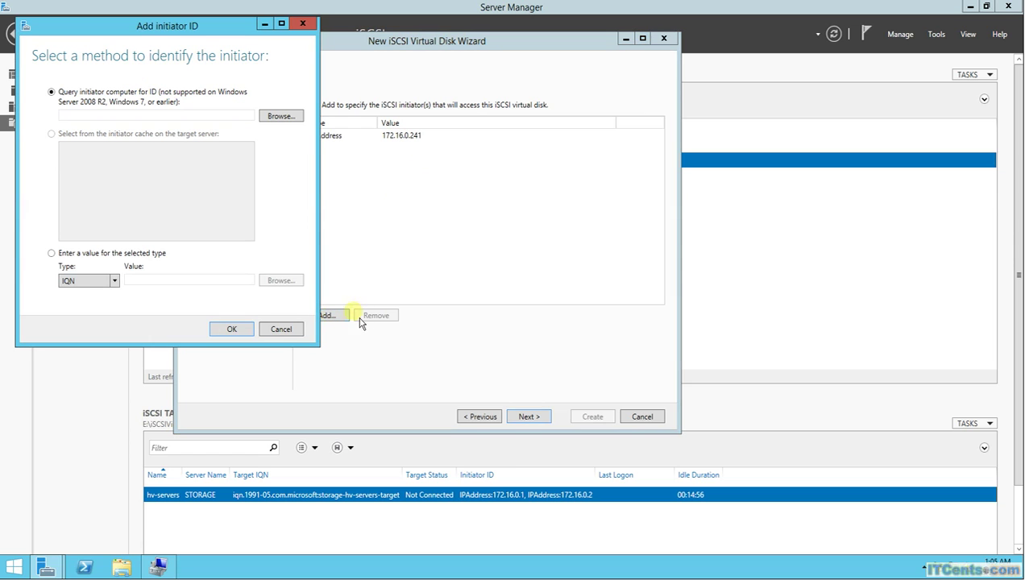
{"action": "left_click", "coordinate": [67, 254]}
{"action": "left_click", "coordinate": [115, 281]}
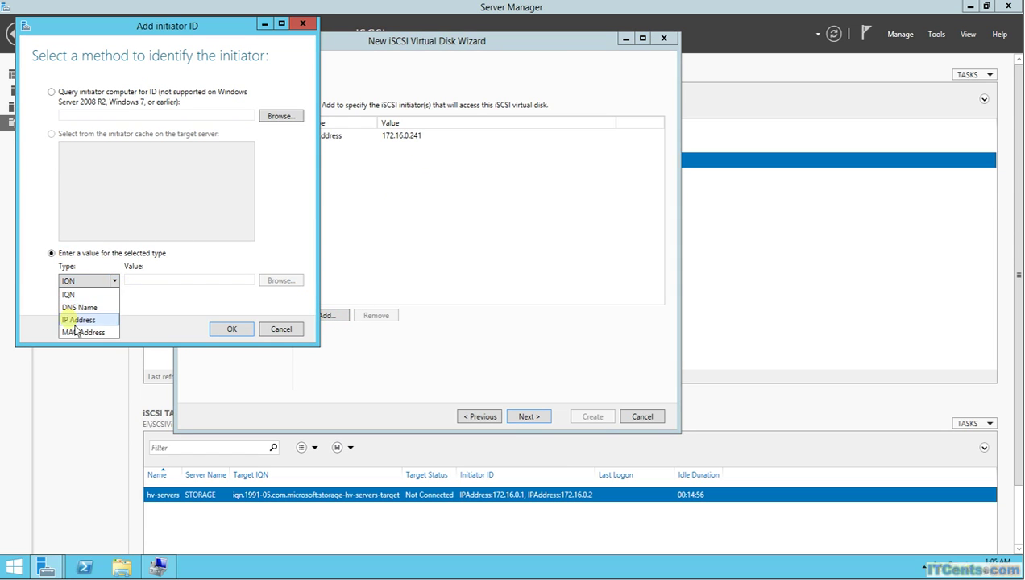
{"action": "left_click", "coordinate": [76, 317]}
{"action": "left_click", "coordinate": [145, 279]}
{"action": "type", "text": "172.16.0"}
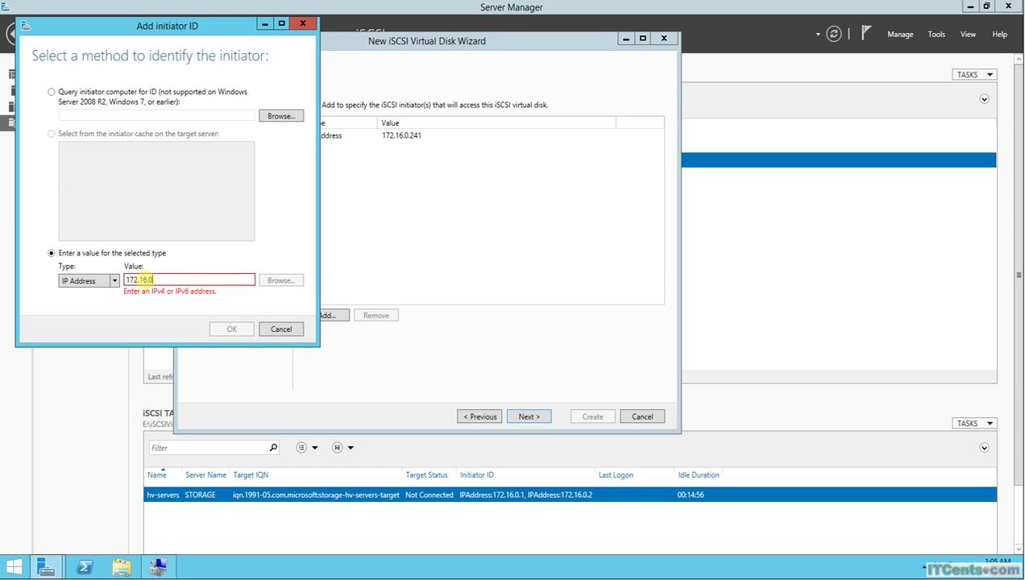
{"action": "type", "text": ".242"}
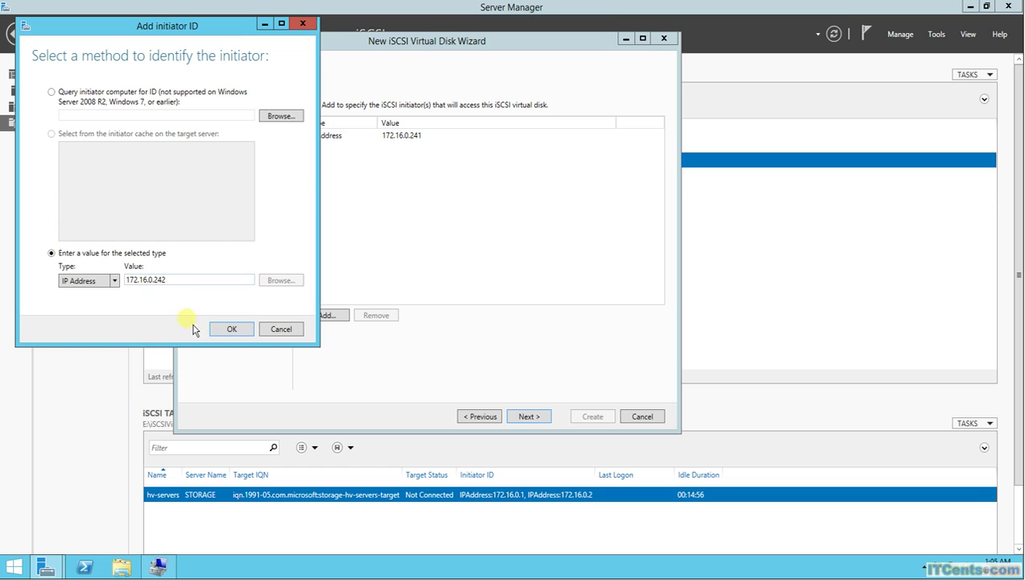
{"action": "left_click", "coordinate": [224, 331]}
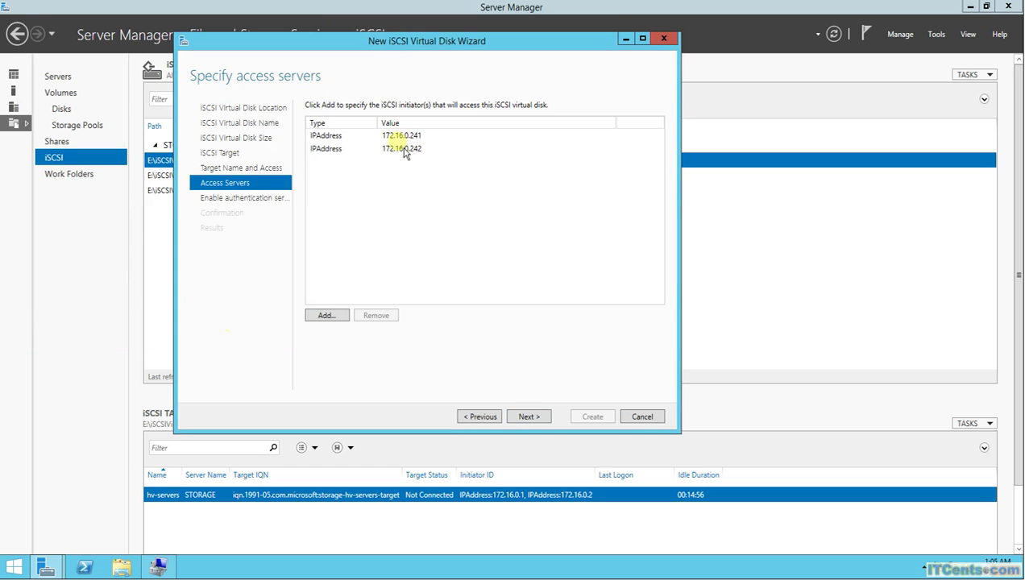
Add a third initiator by IP address with the value 172.16.0.243.
{"action": "left_click", "coordinate": [327, 315]}
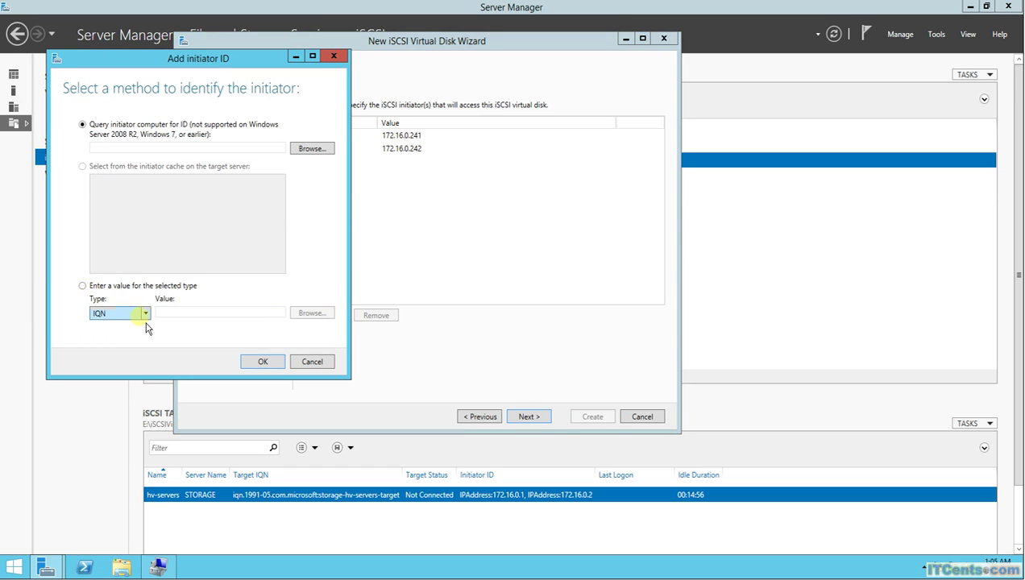
{"action": "left_click", "coordinate": [85, 287]}
{"action": "left_click", "coordinate": [137, 315]}
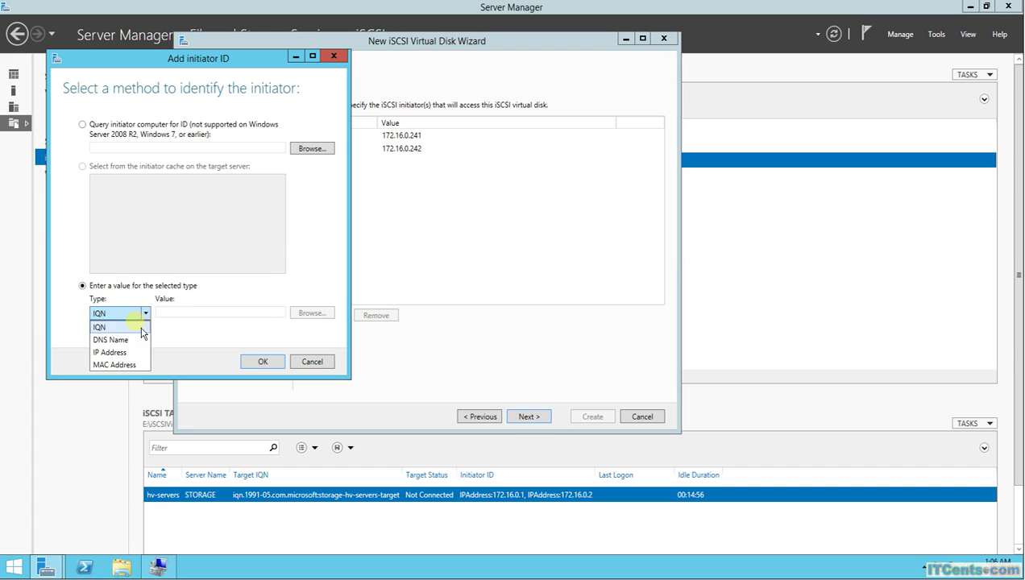
{"action": "left_click", "coordinate": [107, 353]}
{"action": "left_click", "coordinate": [167, 312]}
{"action": "type", "text": "172.16"}
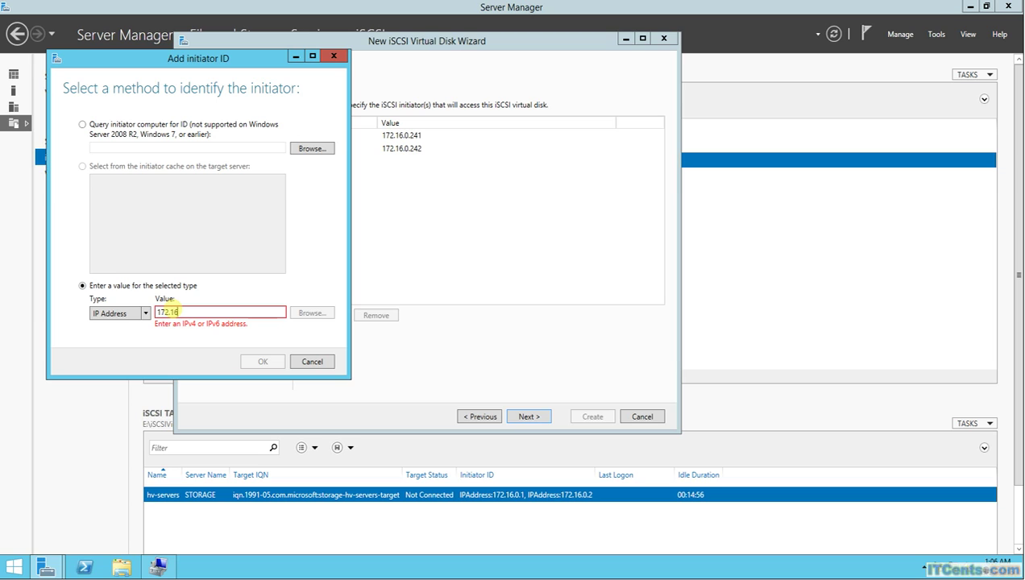
{"action": "type", "text": ".0.243"}
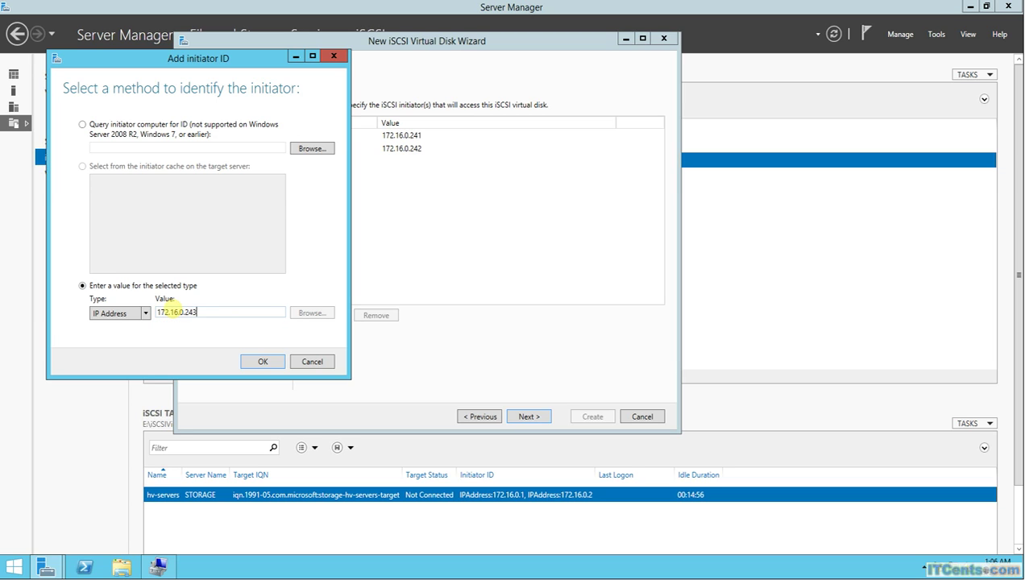
{"action": "left_click", "coordinate": [266, 364]}
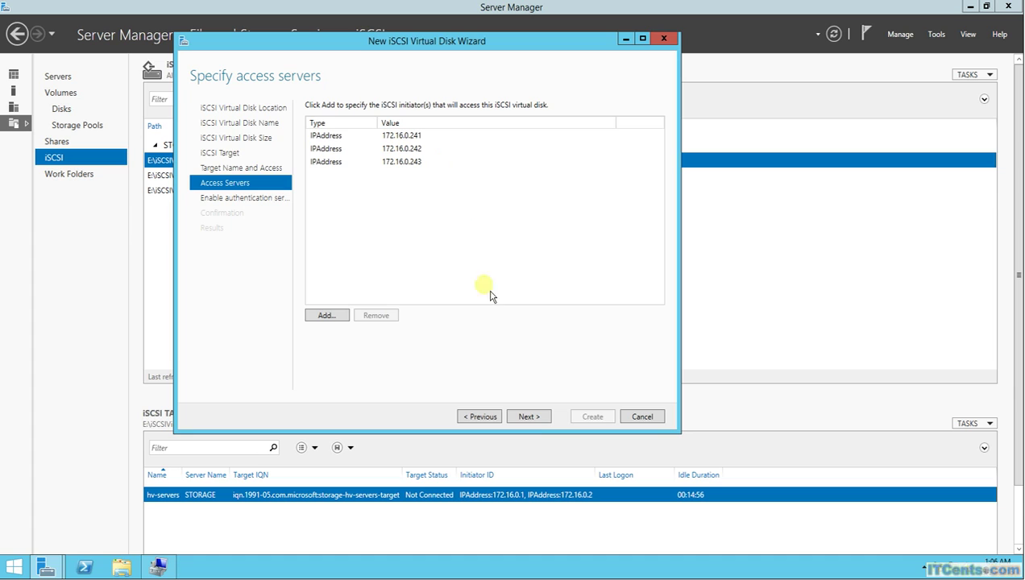
Leave CHAP and reverse CHAP disabled, create the vSphereDisk1 virtual disk with its target, and close the wizard.
{"action": "left_click", "coordinate": [530, 417]}
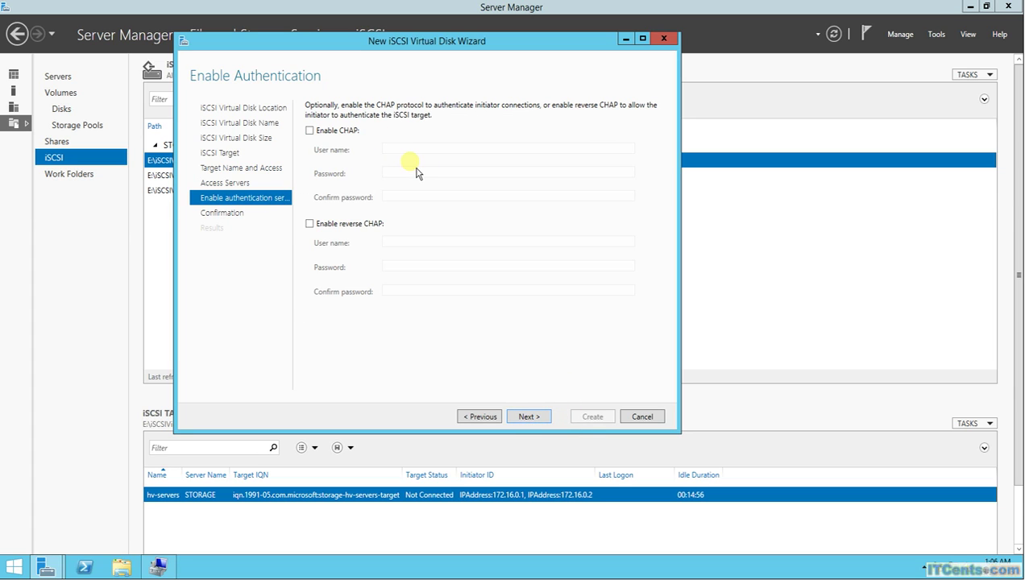
{"action": "left_click", "coordinate": [529, 417]}
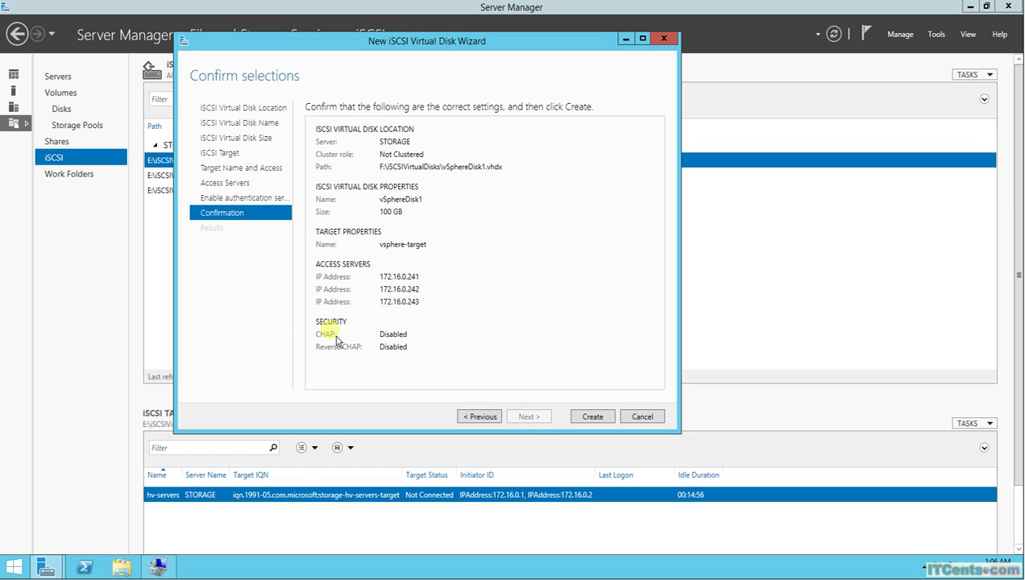
{"action": "left_click", "coordinate": [593, 417]}
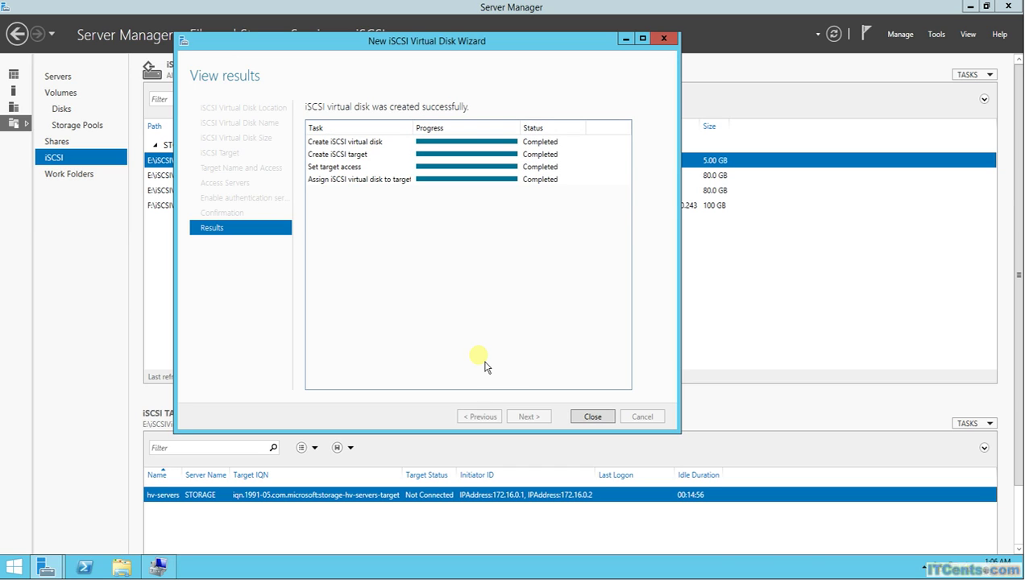
{"action": "left_click", "coordinate": [594, 417]}
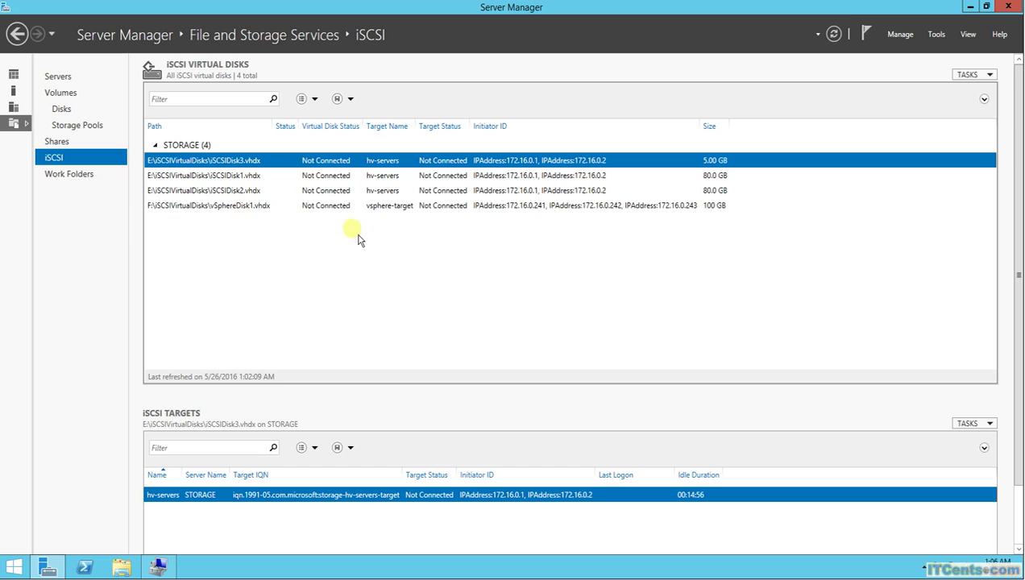
Begin another iSCSI virtual disk on volume F:, name it vSphereDisk2 and proceed to its size settings.
{"action": "right_click", "coordinate": [290, 242]}
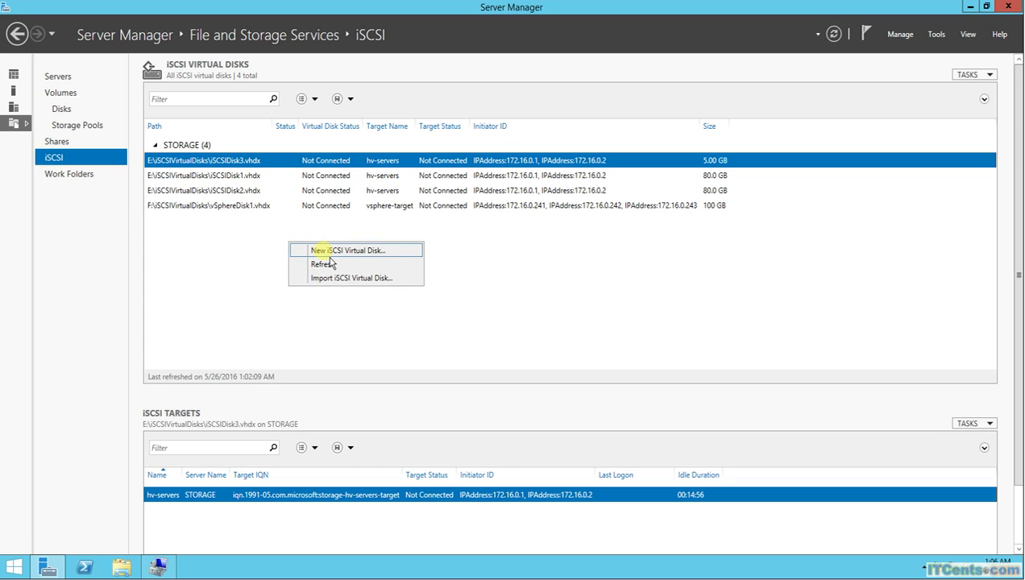
{"action": "left_click", "coordinate": [329, 253]}
{"action": "left_click", "coordinate": [213, 336]}
{"action": "left_click", "coordinate": [417, 450]}
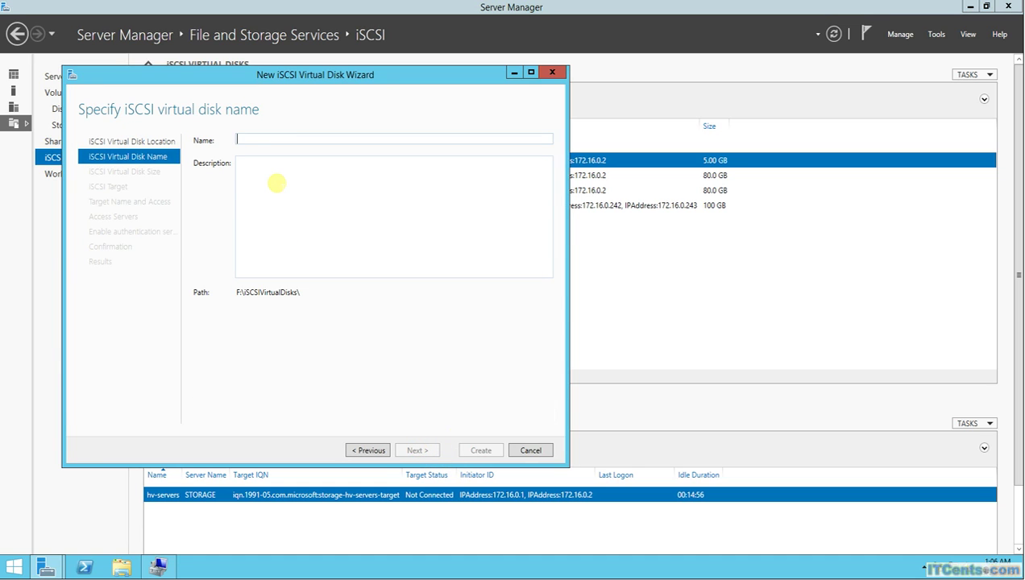
{"action": "left_click_drag", "start_coordinate": [259, 83], "coordinate": [509, 131]}
{"action": "type", "text": "vSphereDisk2"}
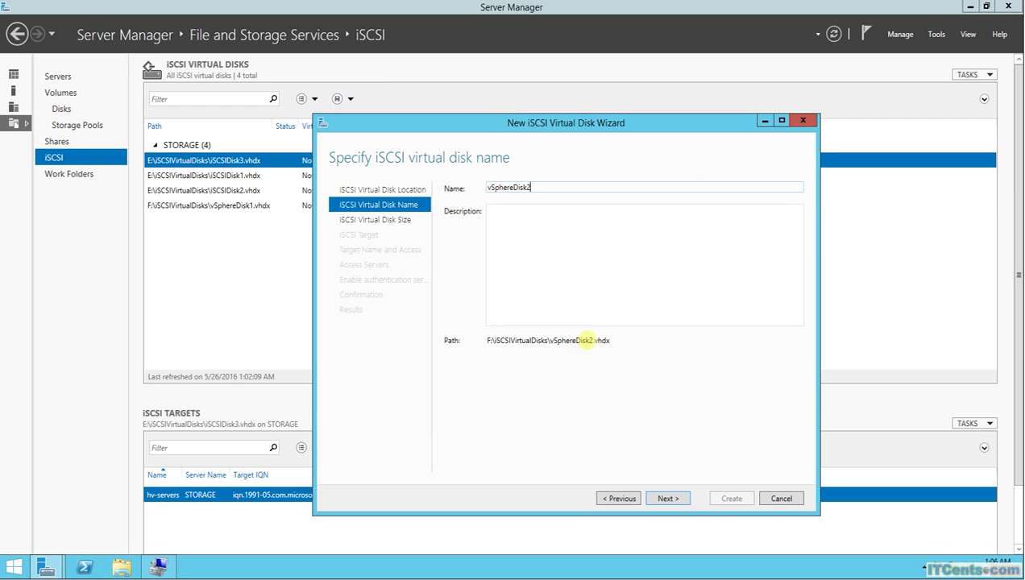
{"action": "left_click", "coordinate": [685, 498]}
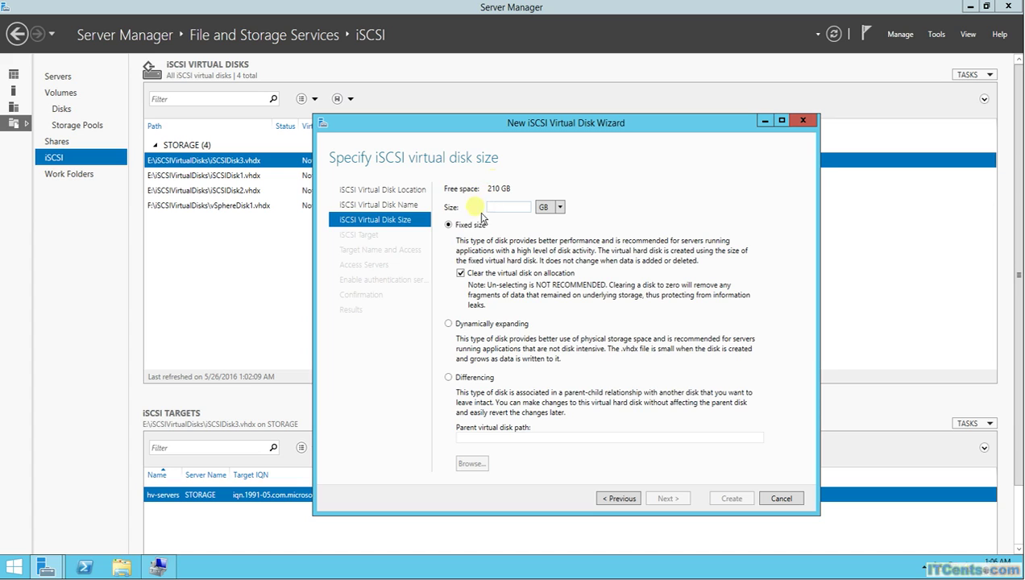
Make vSphereDisk2 a dynamically expanding disk of 100 GB and proceed to the target assignment.
{"action": "left_click", "coordinate": [483, 325]}
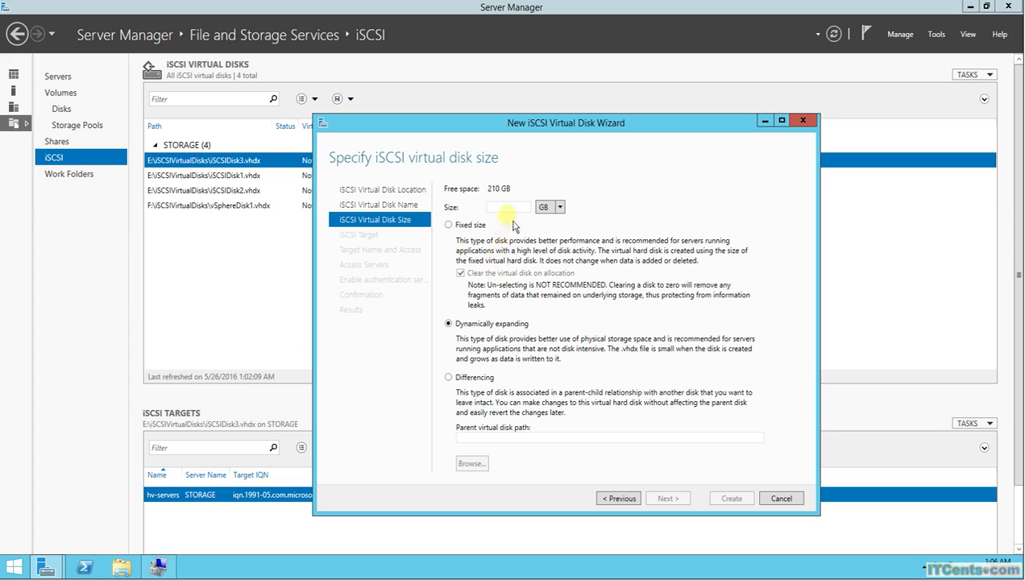
{"action": "type", "text": "100"}
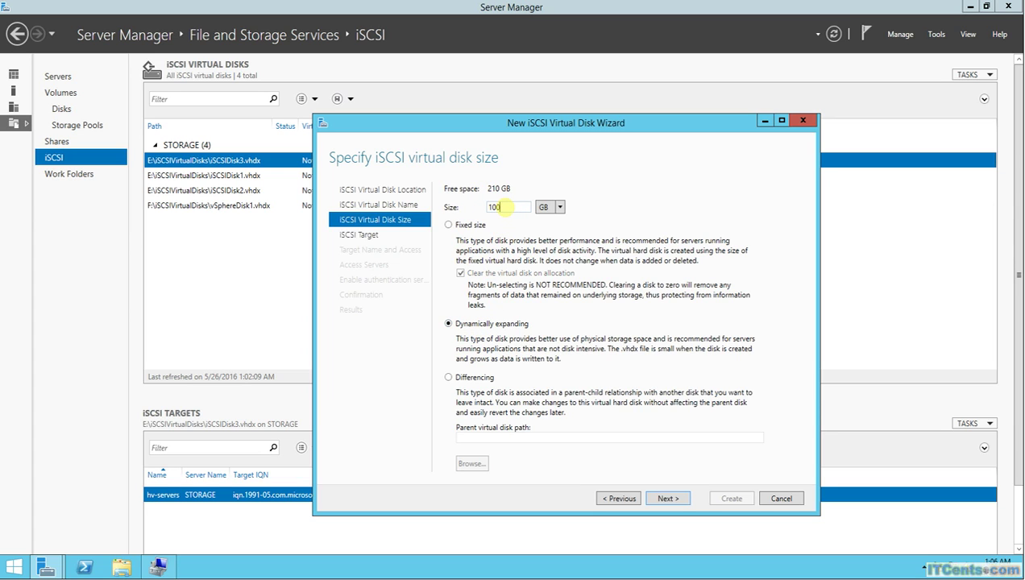
{"action": "left_click", "coordinate": [661, 499]}
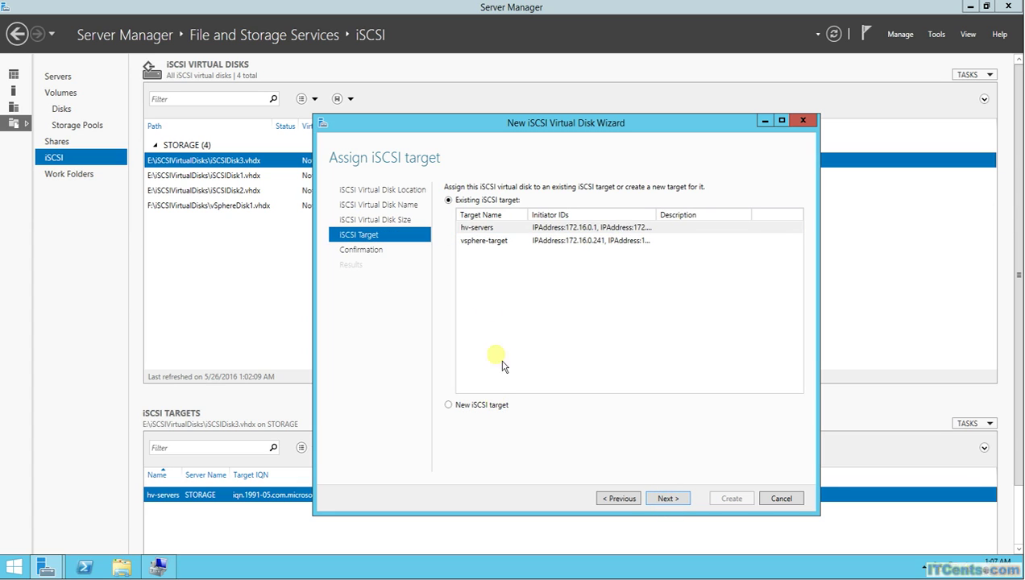
Assign vSphereDisk2 to the existing vsphere-target, create the virtual disk and close the wizard.
{"action": "left_click", "coordinate": [484, 245]}
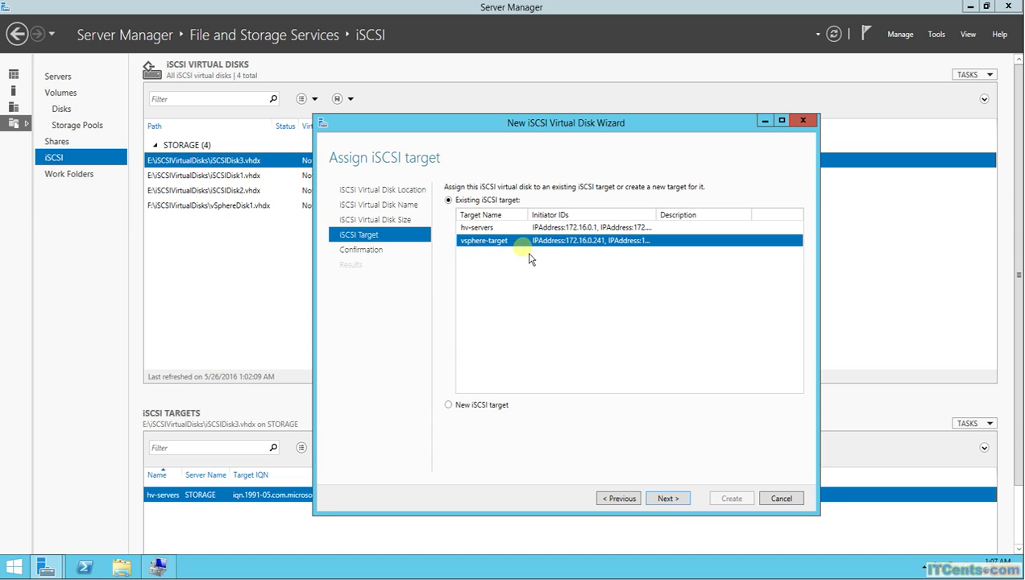
{"action": "left_click", "coordinate": [669, 499]}
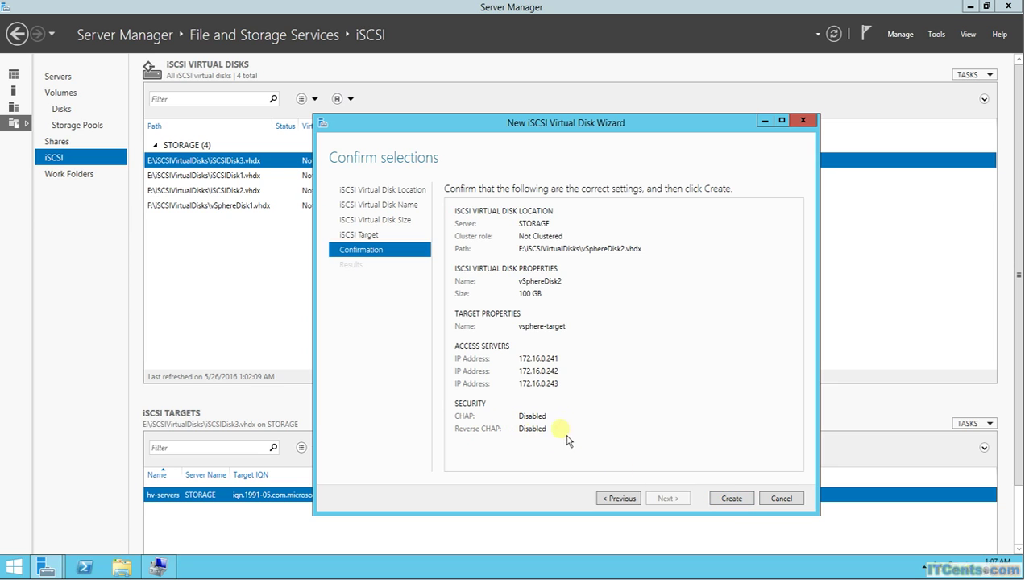
{"action": "left_click", "coordinate": [732, 501]}
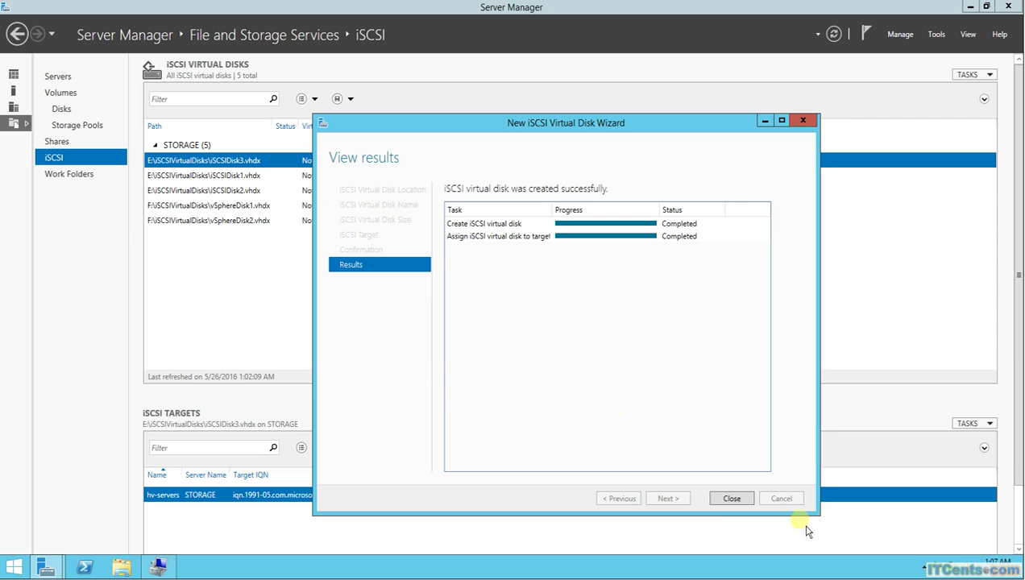
{"action": "left_click", "coordinate": [718, 501]}
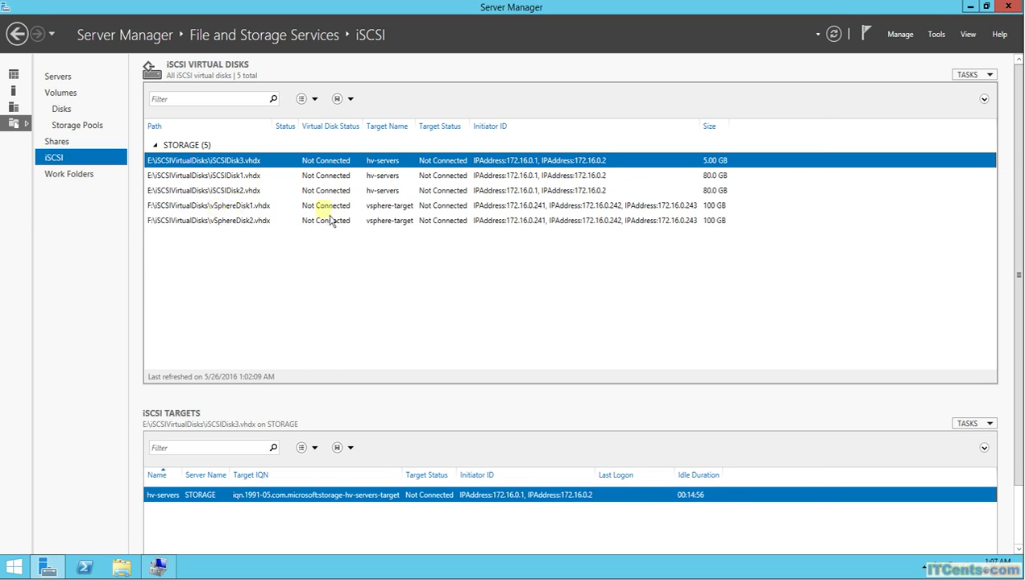
Set the Logical Unit Number of vSphereDisk1 to 101 in its properties and save the change.
{"action": "right_click", "coordinate": [258, 211]}
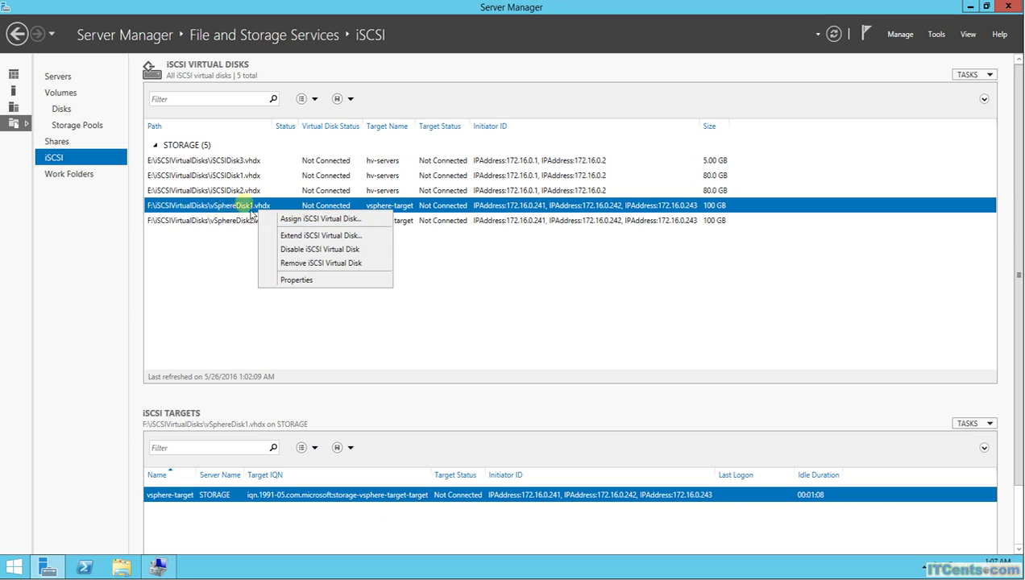
{"action": "left_click", "coordinate": [303, 281]}
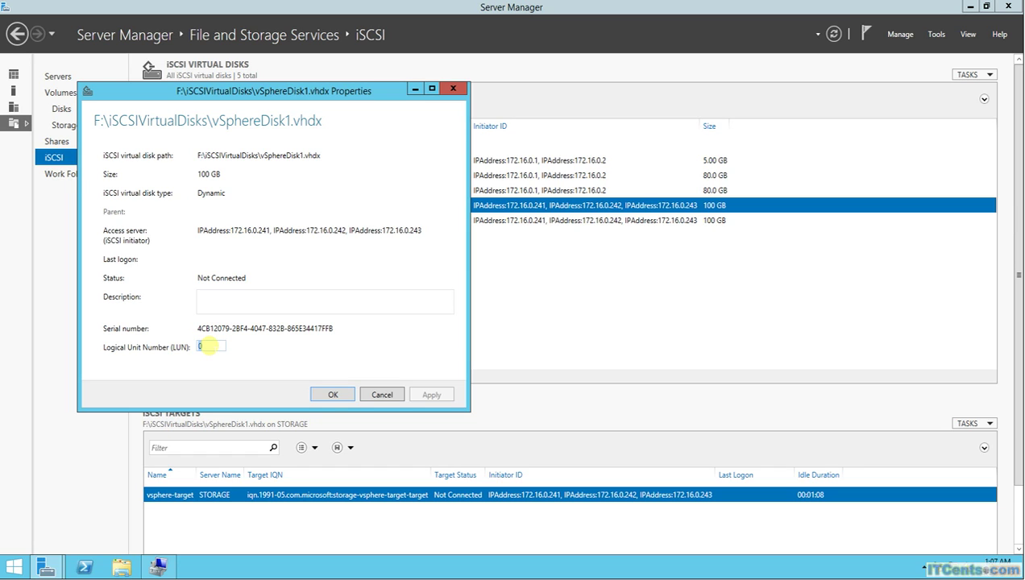
{"action": "type", "text": "101"}
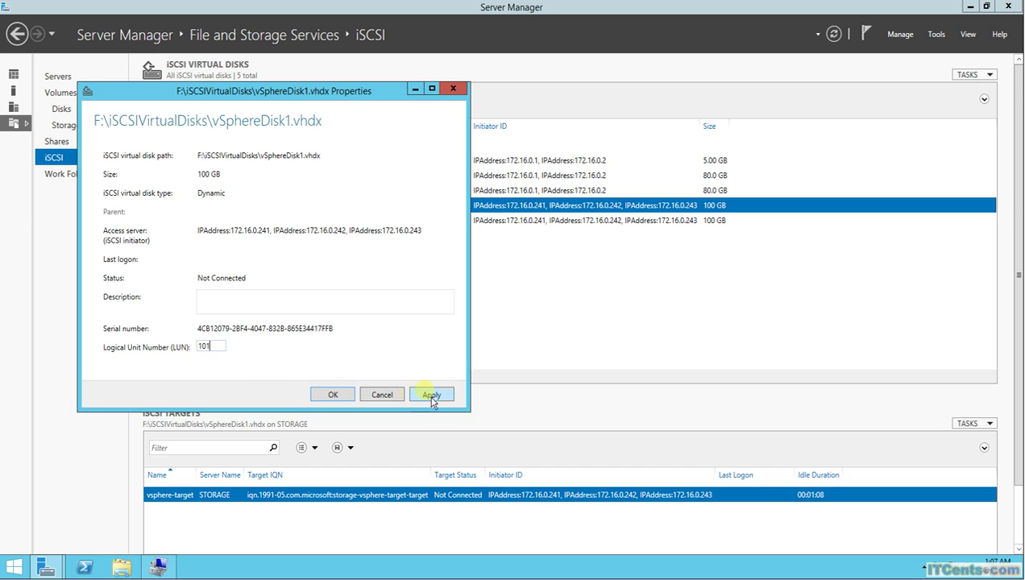
{"action": "left_click", "coordinate": [431, 395]}
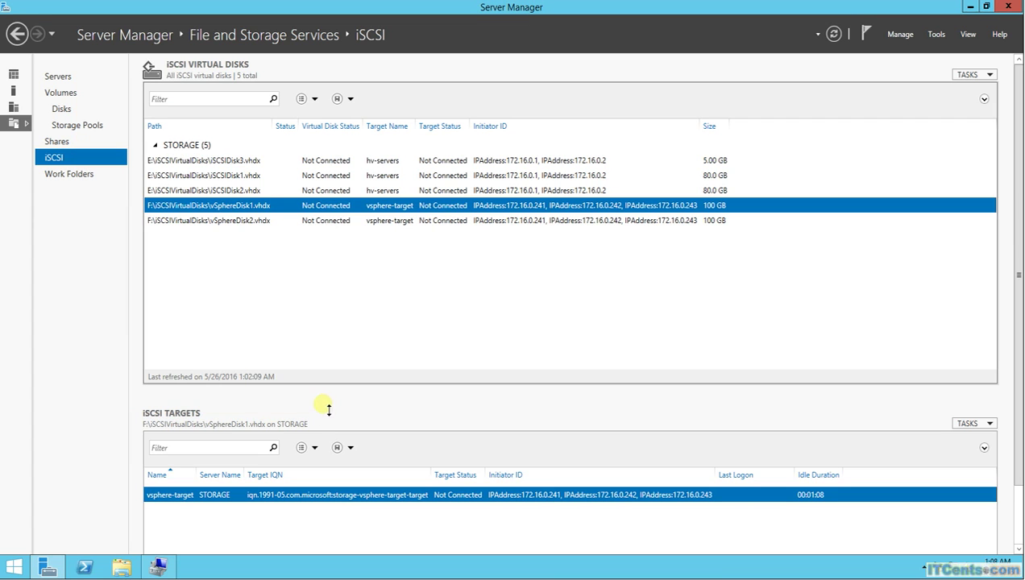
Set the Logical Unit Number of vSphereDisk2 to 102 in its properties and save the change.
{"action": "right_click", "coordinate": [257, 225]}
{"action": "left_click", "coordinate": [304, 292]}
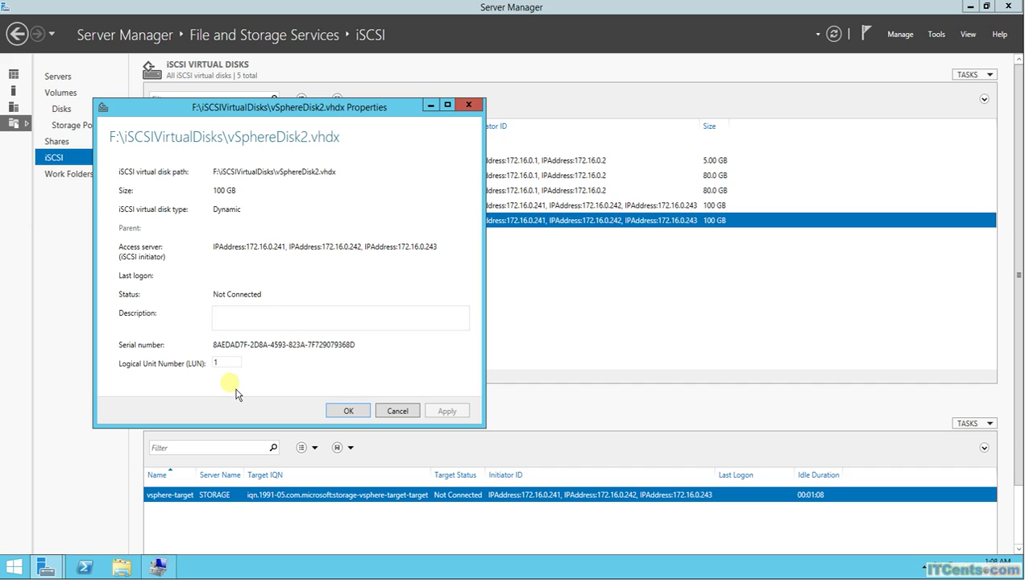
{"action": "double_click", "coordinate": [233, 363]}
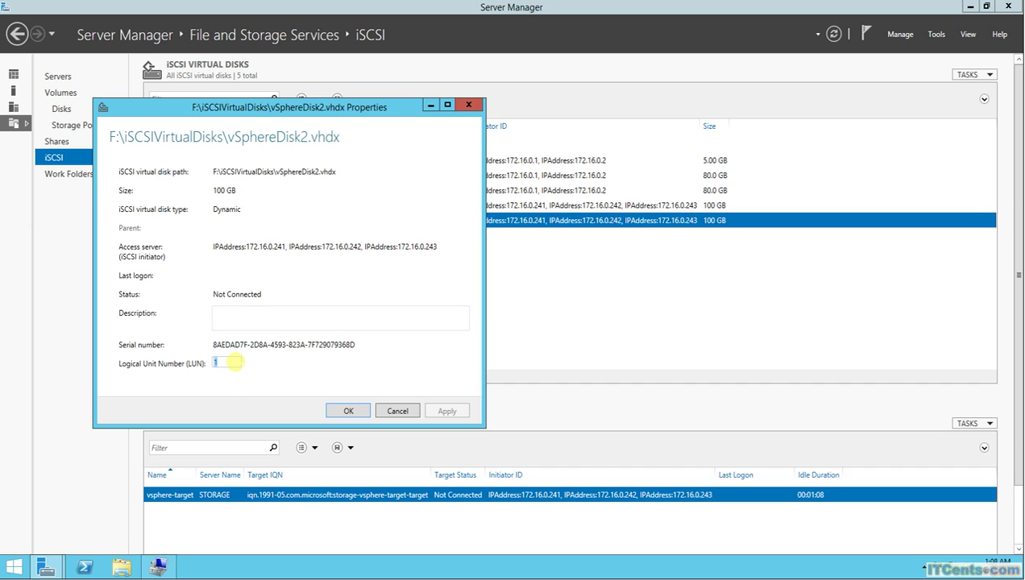
{"action": "type", "text": "102"}
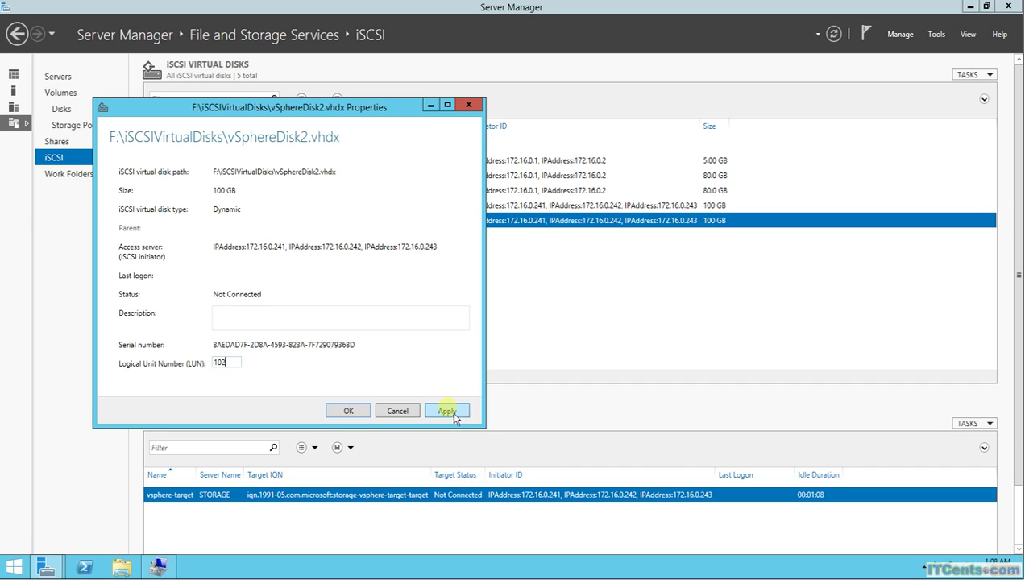
{"action": "left_click", "coordinate": [448, 412]}
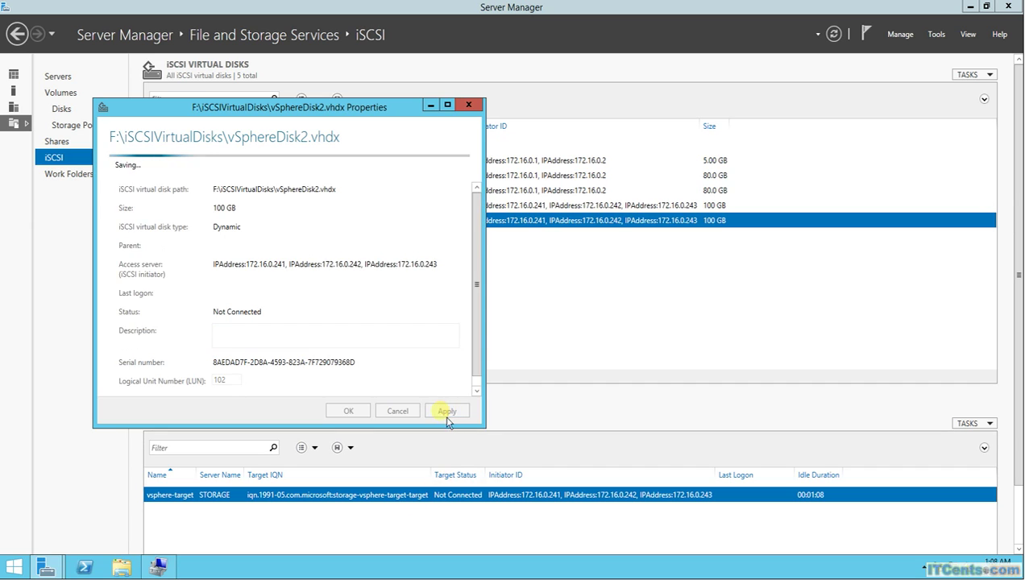
{"action": "left_click", "coordinate": [355, 414]}
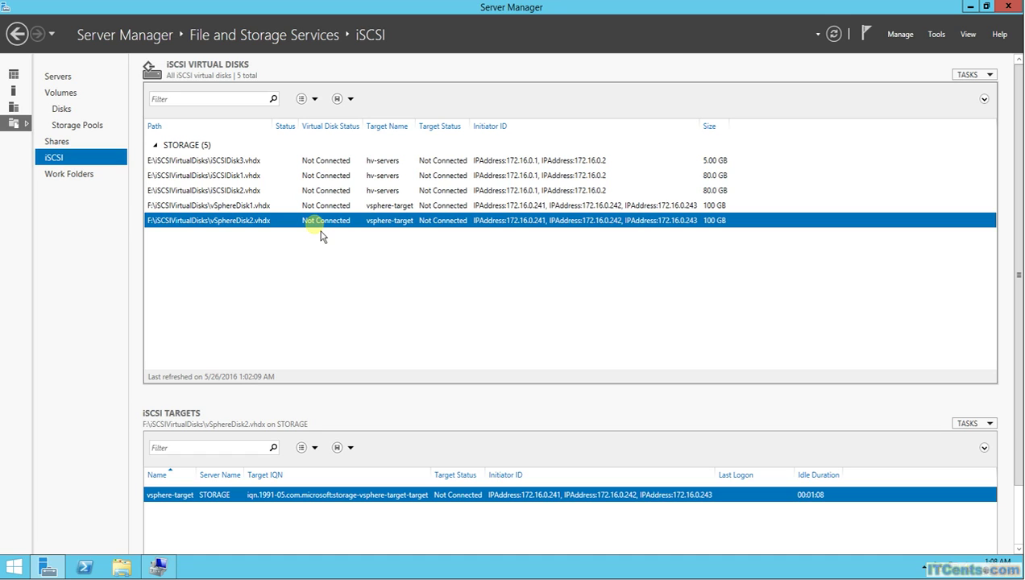
Examine the File and iSCSI Services role services in the Add Roles and Features Wizard, then close it without installing anything.
{"action": "left_click", "coordinate": [939, 36]}
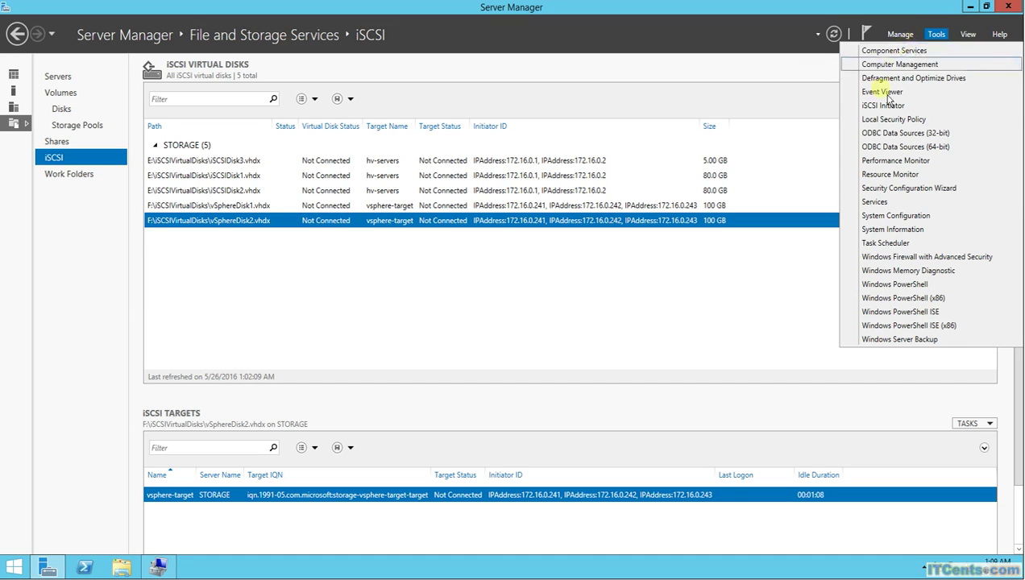
{"action": "left_click", "coordinate": [893, 37]}
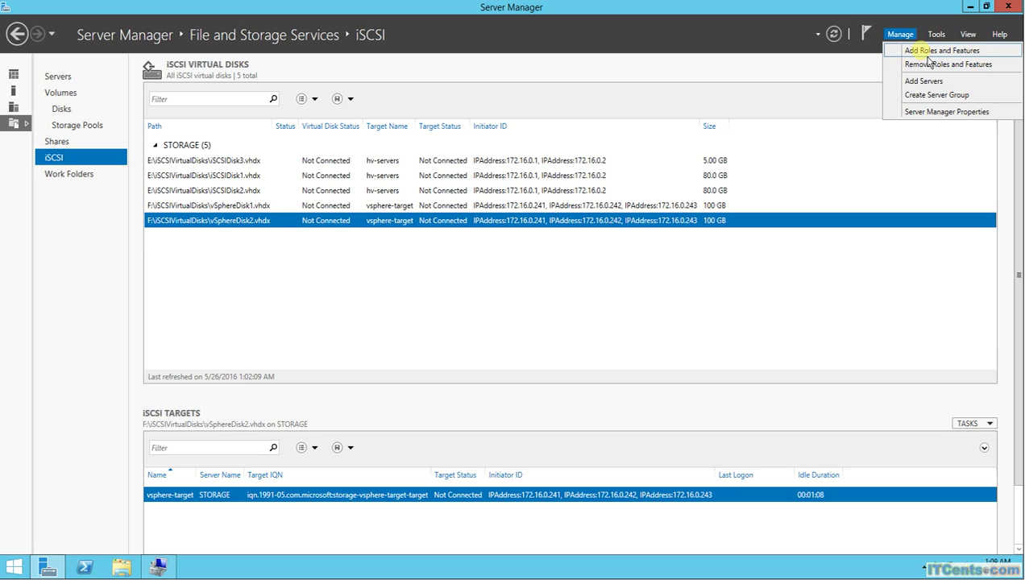
{"action": "left_click", "coordinate": [928, 56]}
{"action": "left_click", "coordinate": [440, 454]}
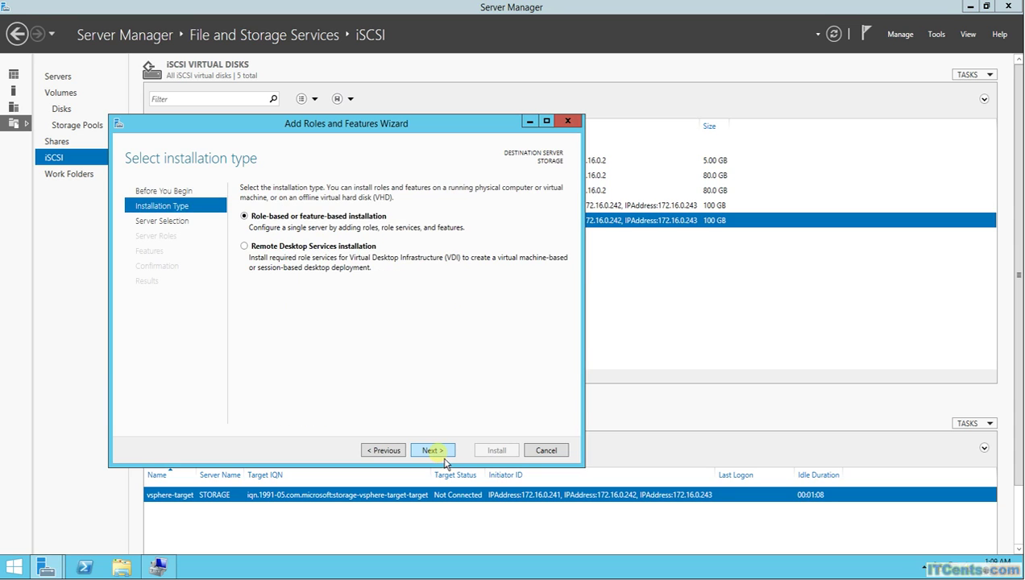
{"action": "left_click", "coordinate": [444, 459]}
{"action": "left_click", "coordinate": [436, 451]}
{"action": "left_click_drag", "start_coordinate": [429, 291], "coordinate": [435, 374]}
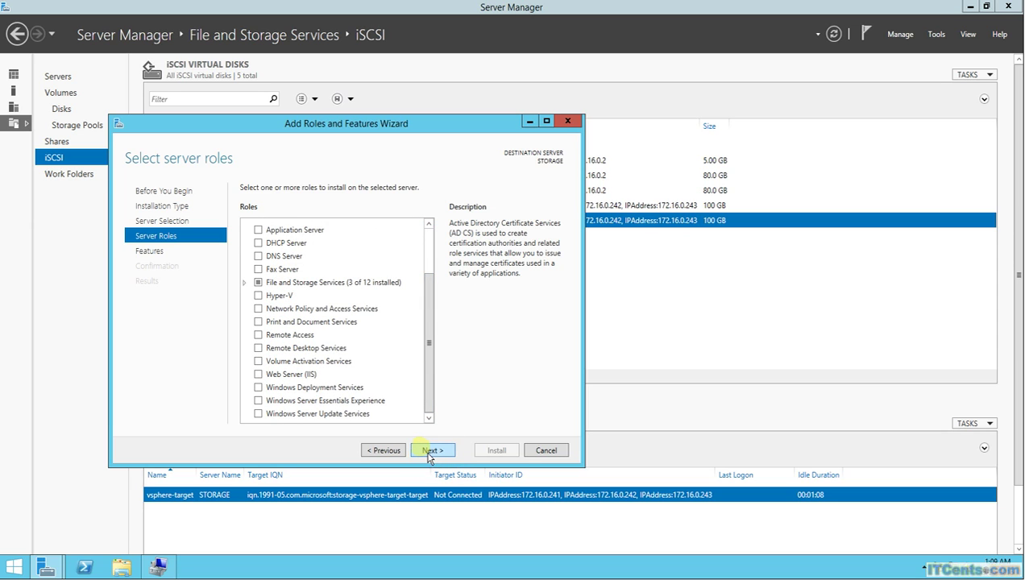
{"action": "left_click", "coordinate": [244, 283]}
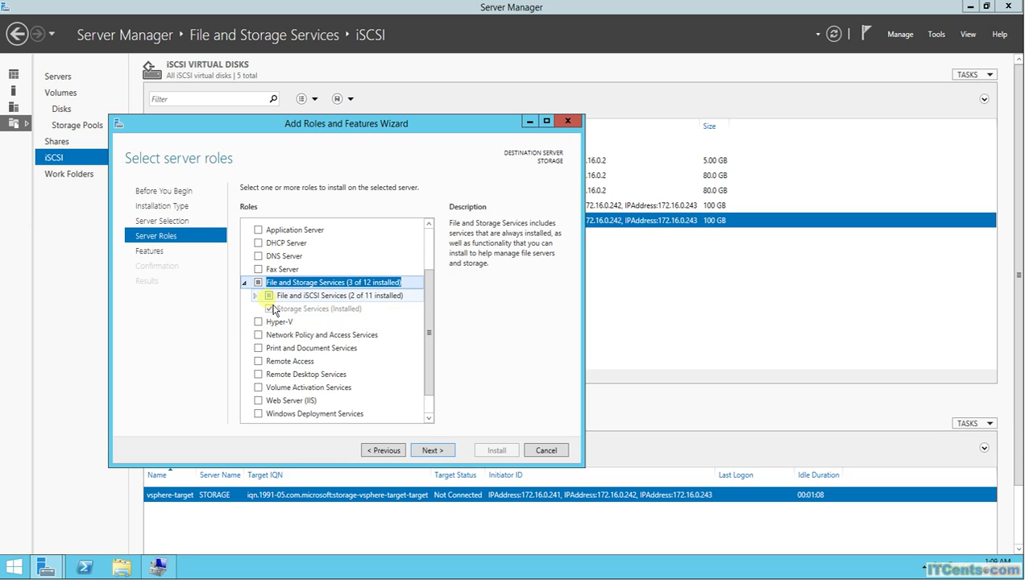
{"action": "left_click", "coordinate": [255, 296]}
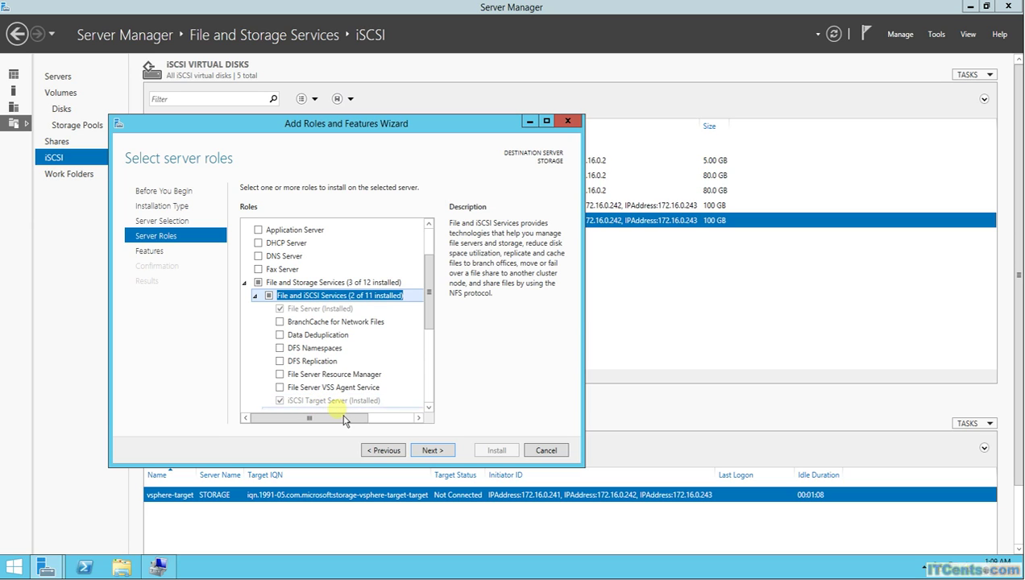
{"action": "left_click", "coordinate": [567, 121]}
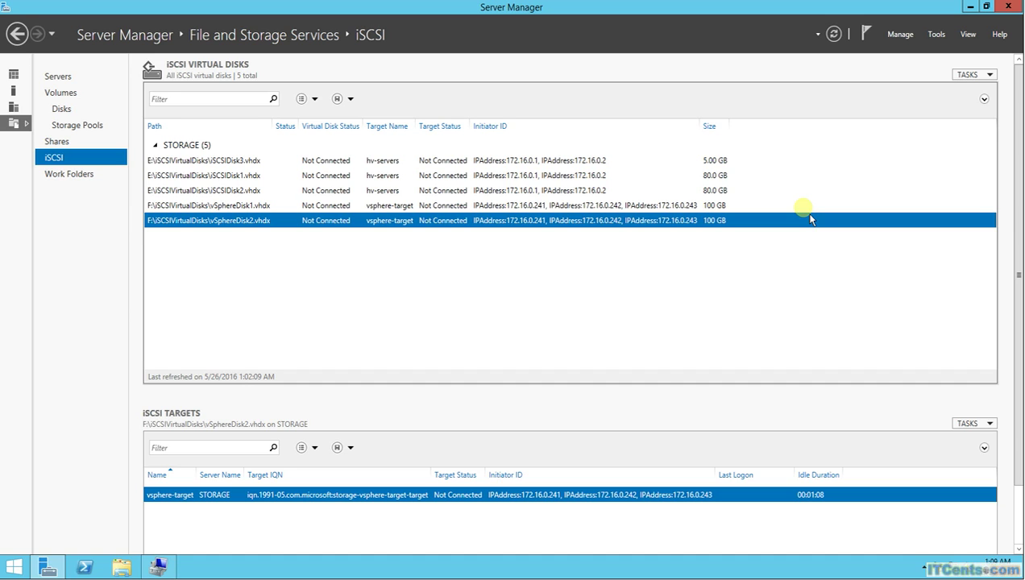
{"action": "left_click", "coordinate": [56, 162]}
{"action": "right_click", "coordinate": [340, 319]}
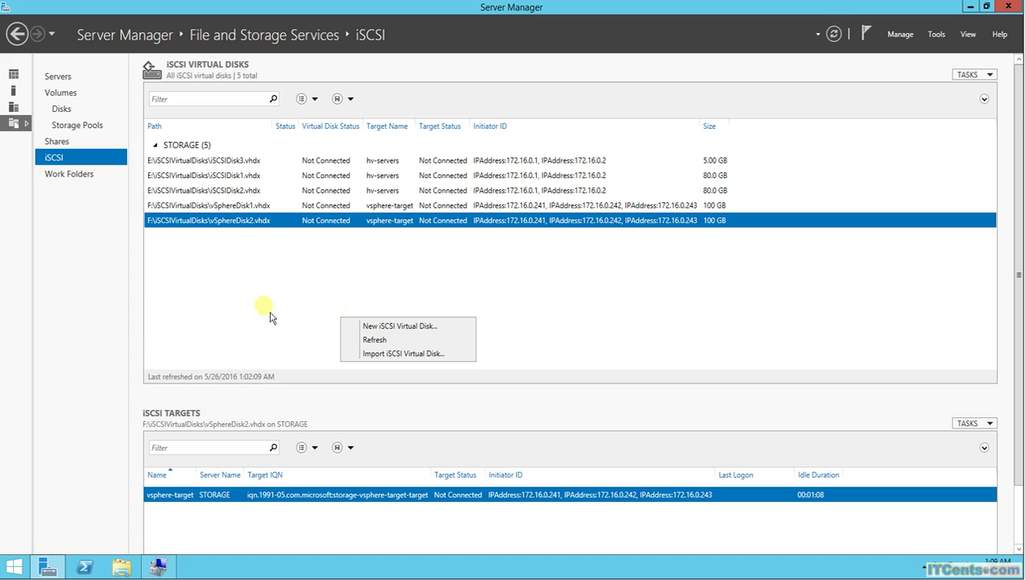
{"action": "left_click", "coordinate": [632, 328]}
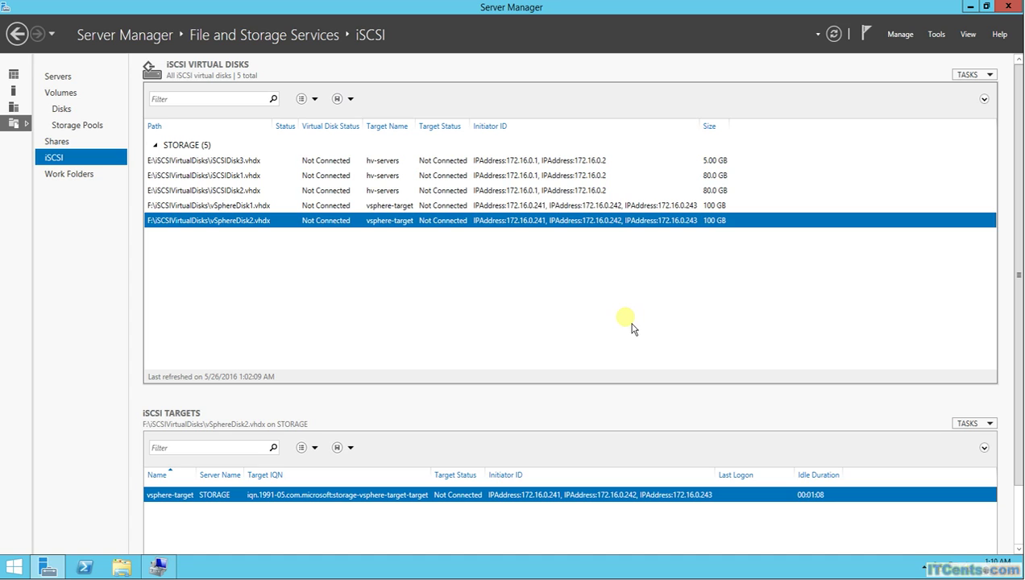
Check the Logical Unit Number in the properties of vSphereDisk2 and close them without changes.
{"action": "right_click", "coordinate": [274, 229]}
{"action": "left_click", "coordinate": [316, 290]}
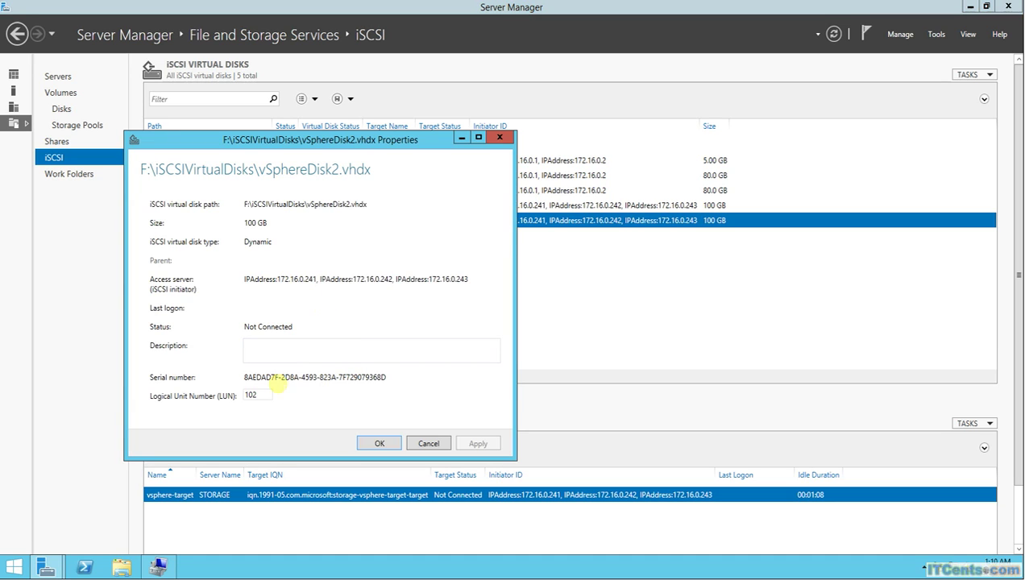
{"action": "left_click", "coordinate": [500, 138]}
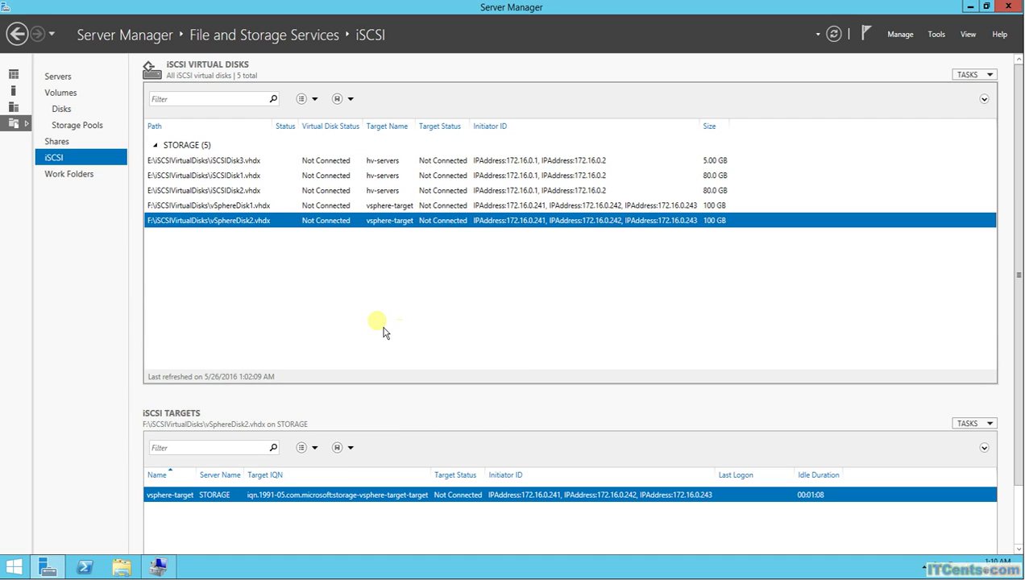